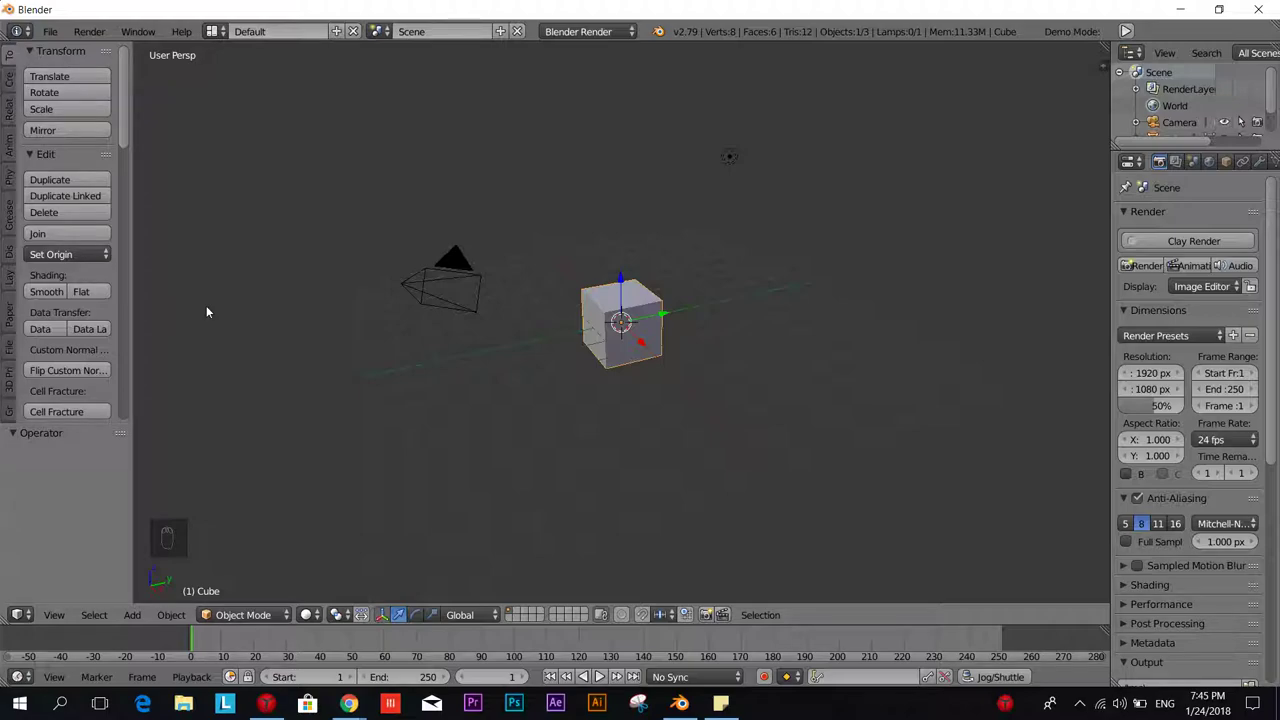
Hide the Tool Shelf with T and tilt the view around toward the cube.
{"action": "key", "text": "t"}
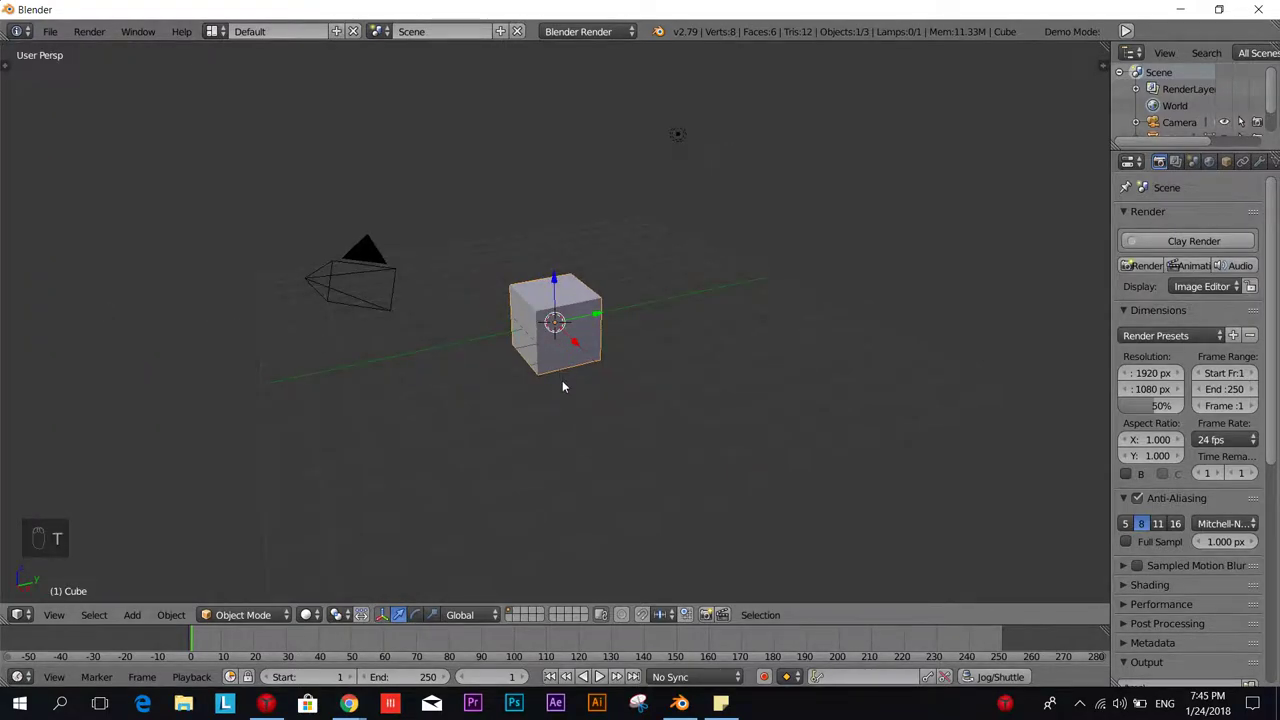
{"action": "scroll", "coordinate": [562, 380], "scroll_direction": "down", "scroll_amount": 3}
{"action": "middle_click_drag", "start_coordinate": [516, 362], "coordinate": [513, 411]}
{"action": "middle_click_drag", "start_coordinate": [457, 354], "coordinate": [499, 405]}
Delete the lamp and the camera, then zoom in on the remaining cube.
{"action": "right_click", "coordinate": [670, 243]}
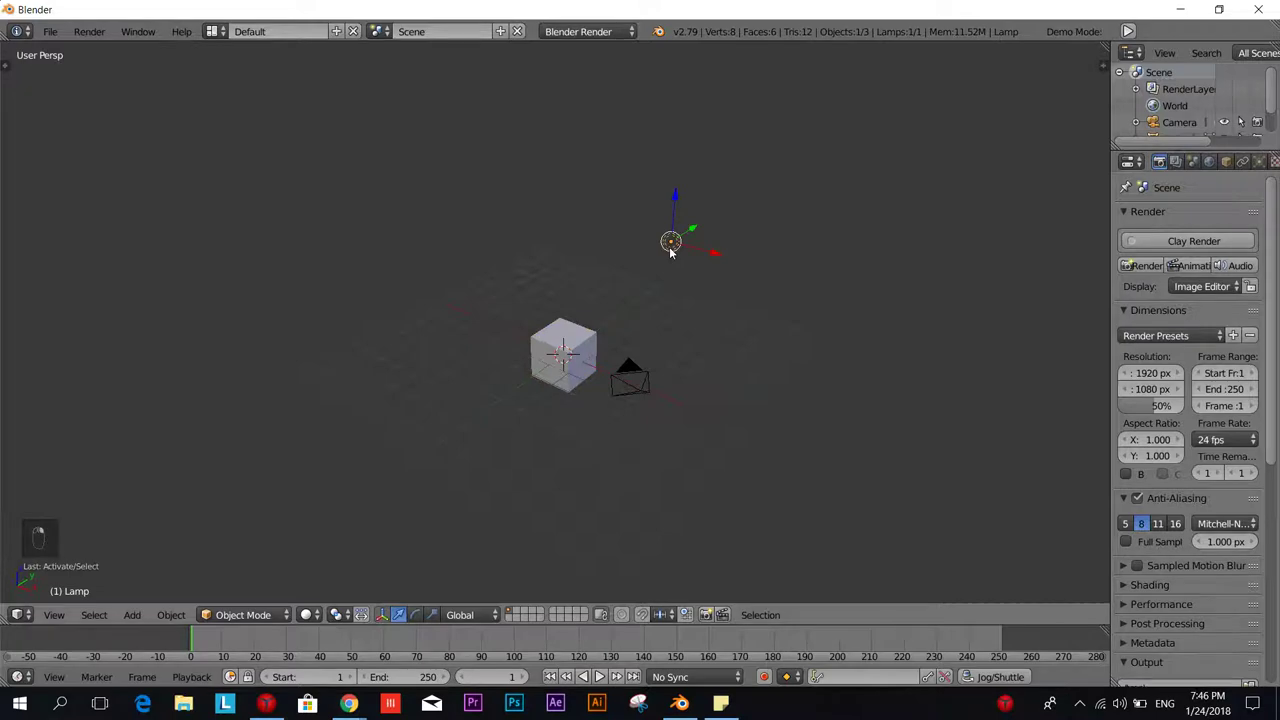
{"action": "key", "text": "Delete"}
{"action": "left_click", "coordinate": [670, 250]}
{"action": "right_click", "coordinate": [632, 376]}
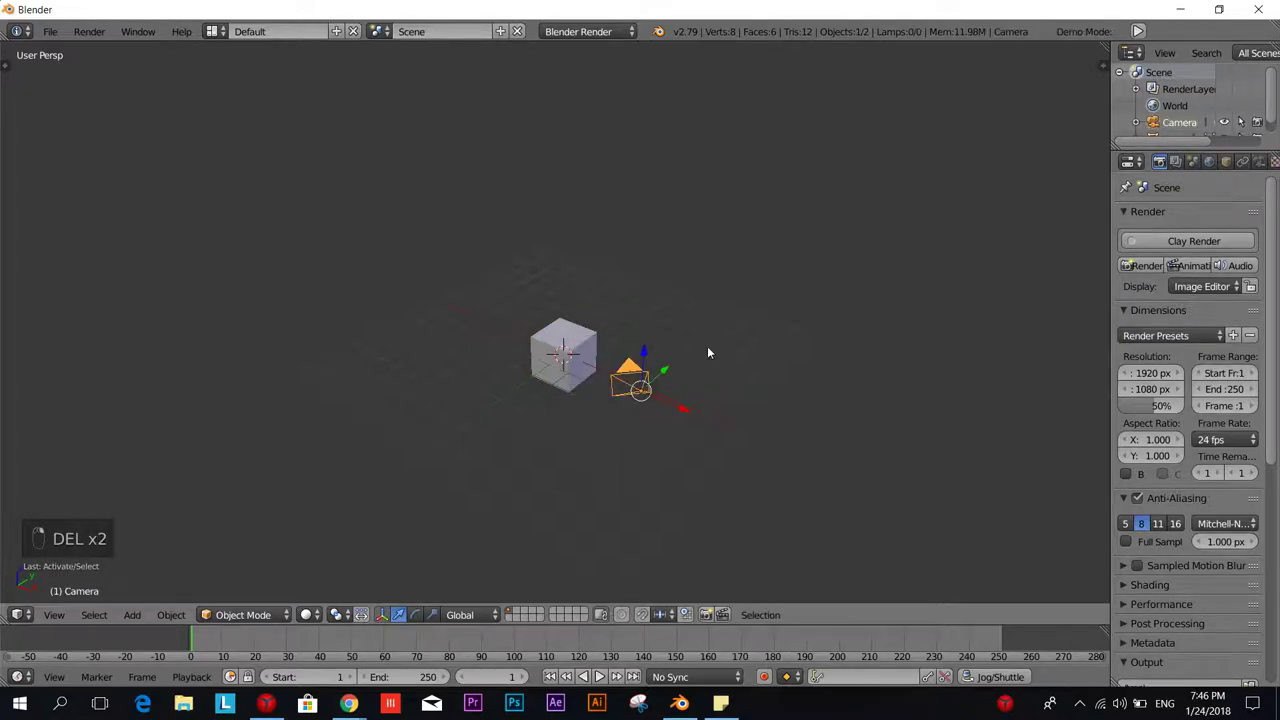
{"action": "key", "text": "Delete"}
{"action": "left_click", "coordinate": [633, 373]}
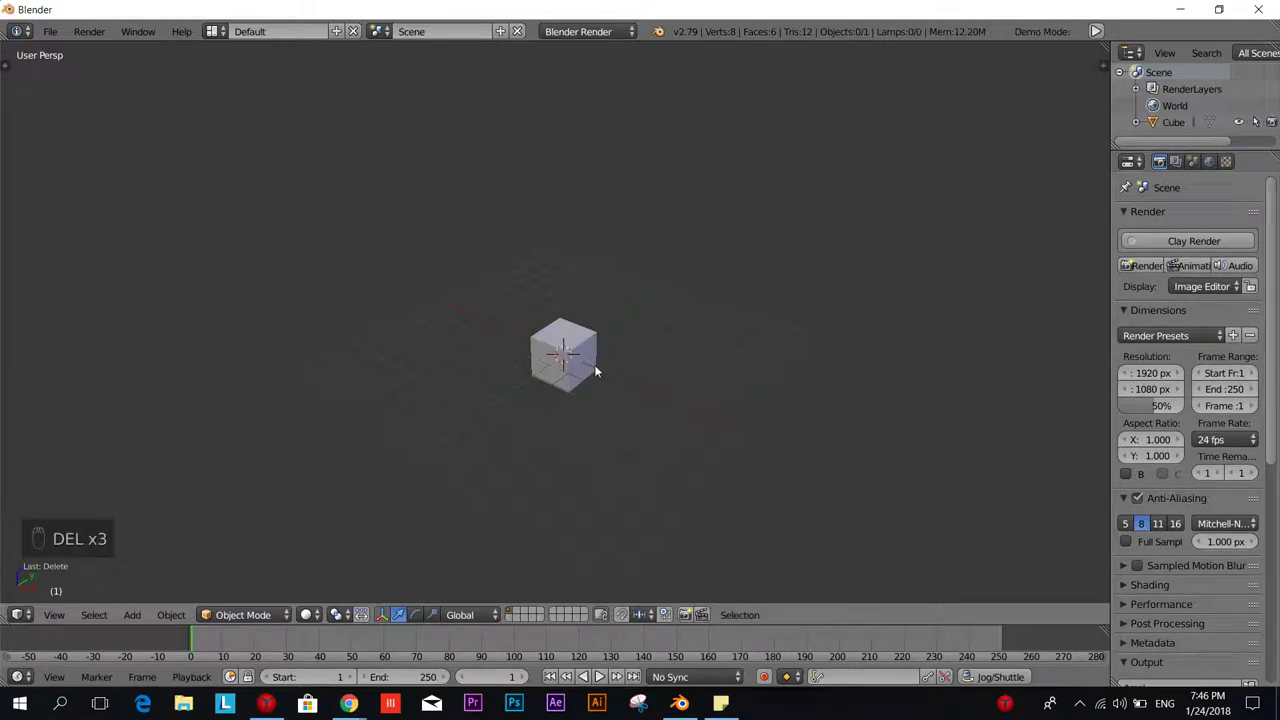
{"action": "scroll", "coordinate": [594, 364], "scroll_direction": "up", "scroll_amount": 3}
{"action": "middle_click_drag", "start_coordinate": [653, 398], "coordinate": [643, 368], "text": "shift"}
{"action": "scroll", "coordinate": [643, 369], "scroll_direction": "up", "scroll_amount": 1}
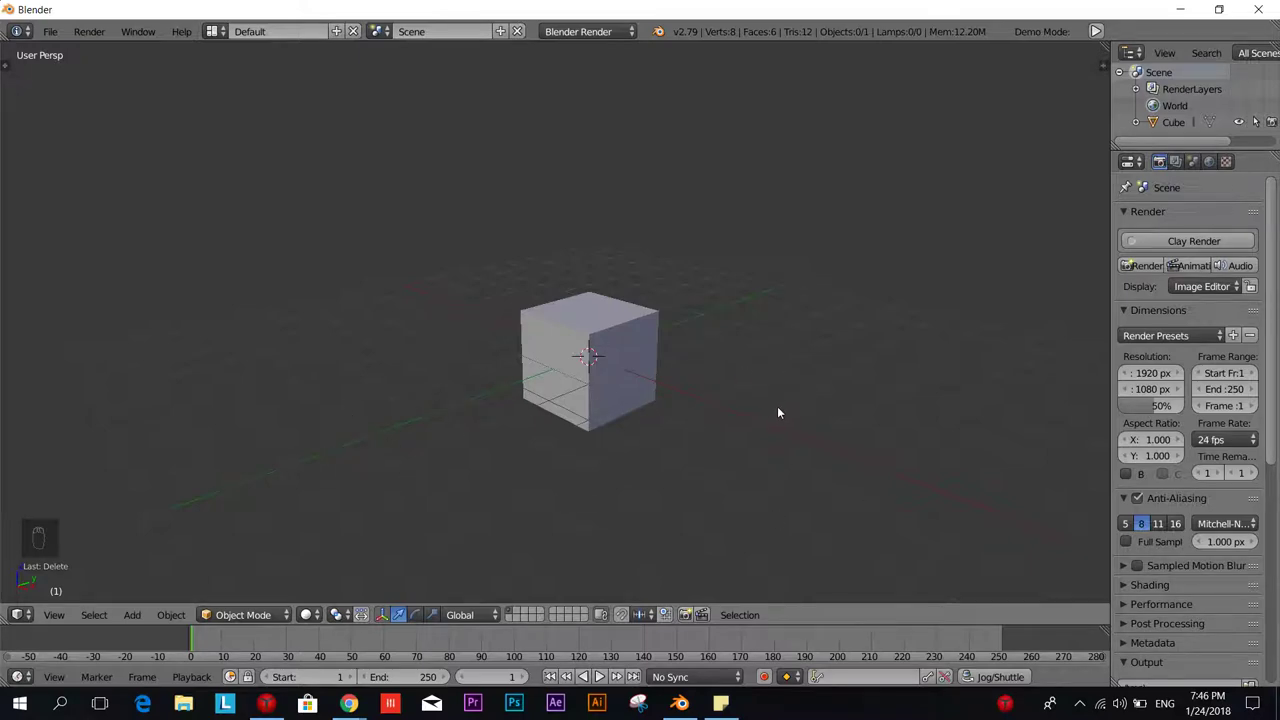
Select the cube and move it along the X axis.
{"action": "middle_click_drag", "start_coordinate": [778, 412], "coordinate": [686, 352]}
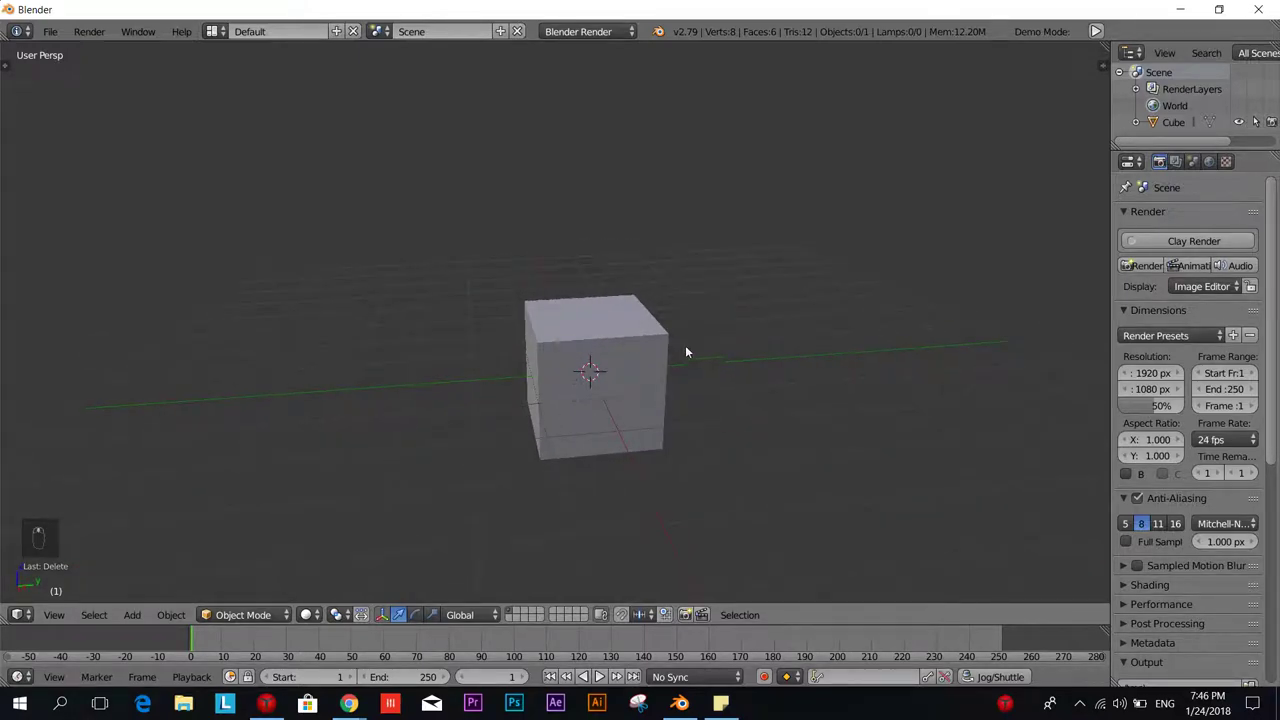
{"action": "scroll", "coordinate": [571, 404], "scroll_direction": "down", "scroll_amount": 2}
{"action": "right_click", "coordinate": [586, 362]}
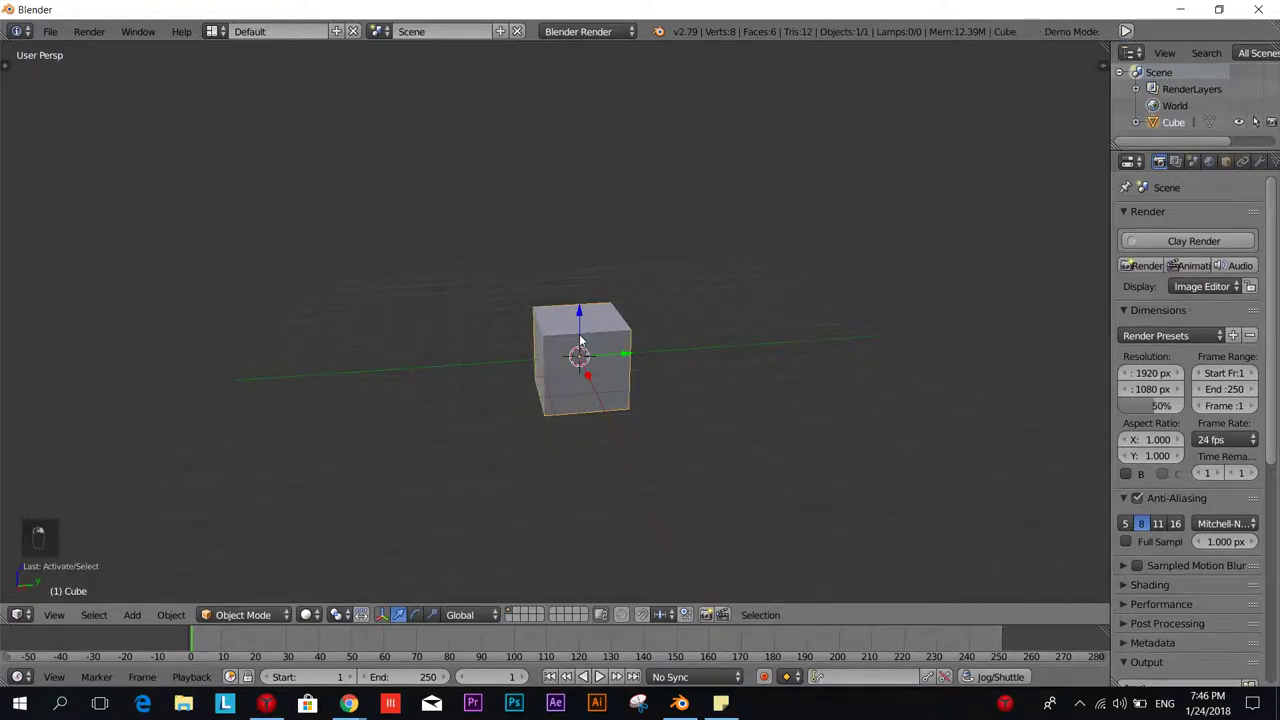
{"action": "key", "text": "g"}
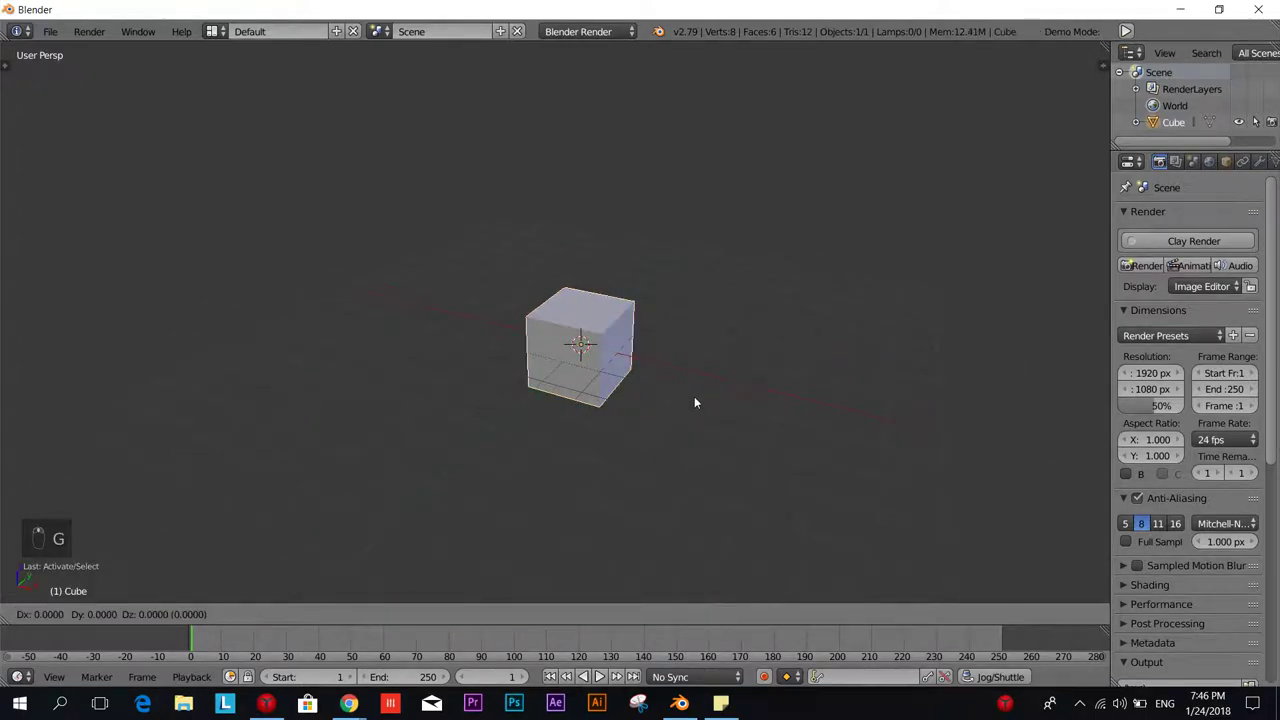
{"action": "key", "text": "x"}
{"action": "left_click", "coordinate": [500, 324]}
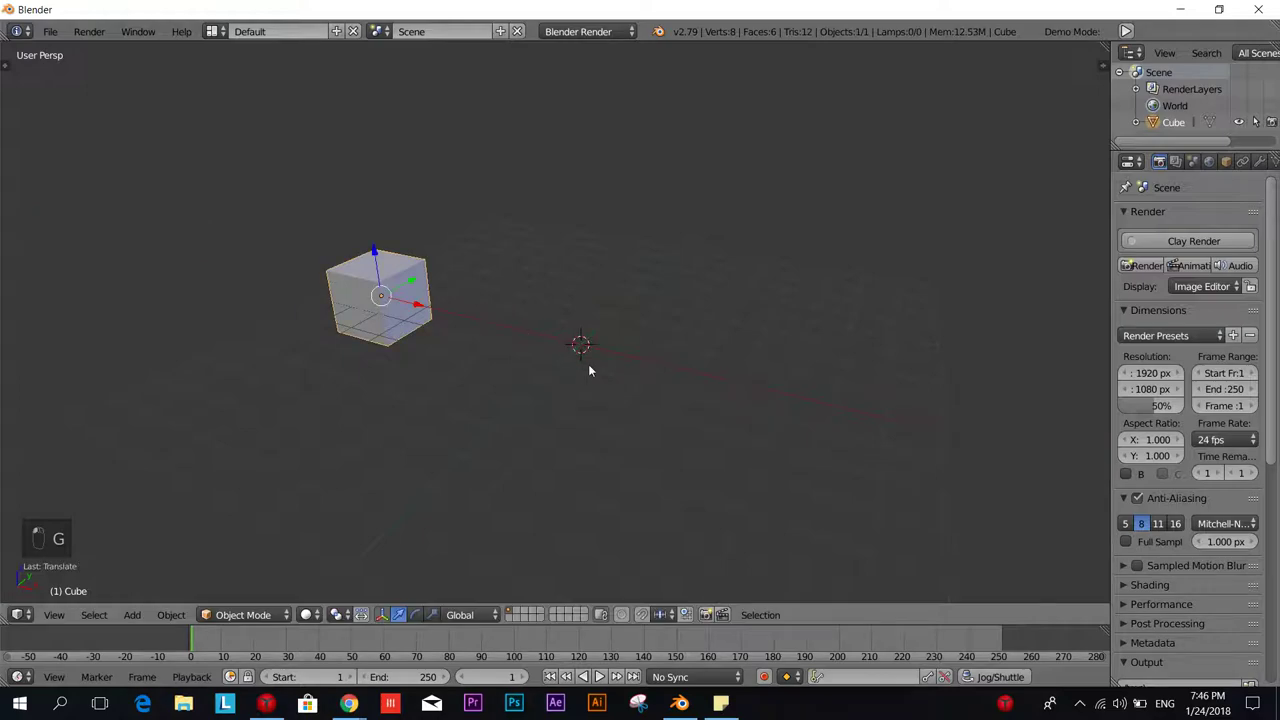
Stretch the cube along Y into a long box for the house base.
{"action": "middle_click_drag", "start_coordinate": [591, 366], "coordinate": [687, 334]}
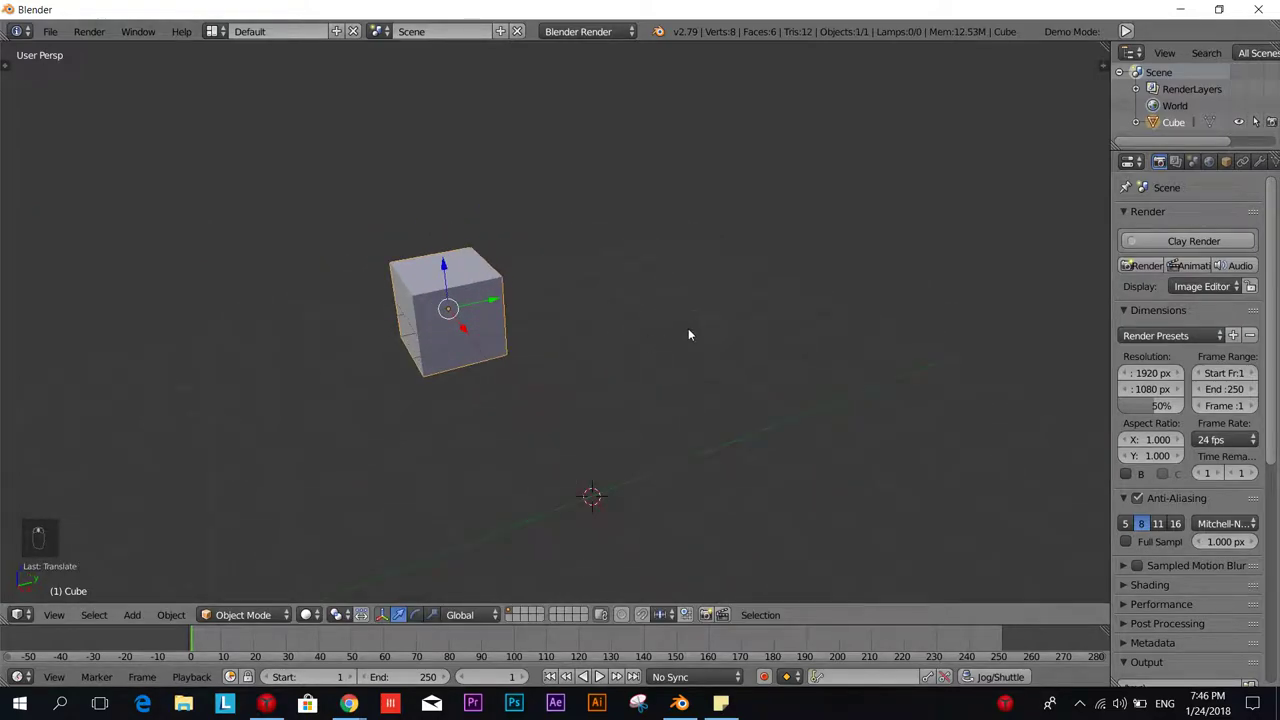
{"action": "key", "text": "s"}
{"action": "key", "text": "y"}
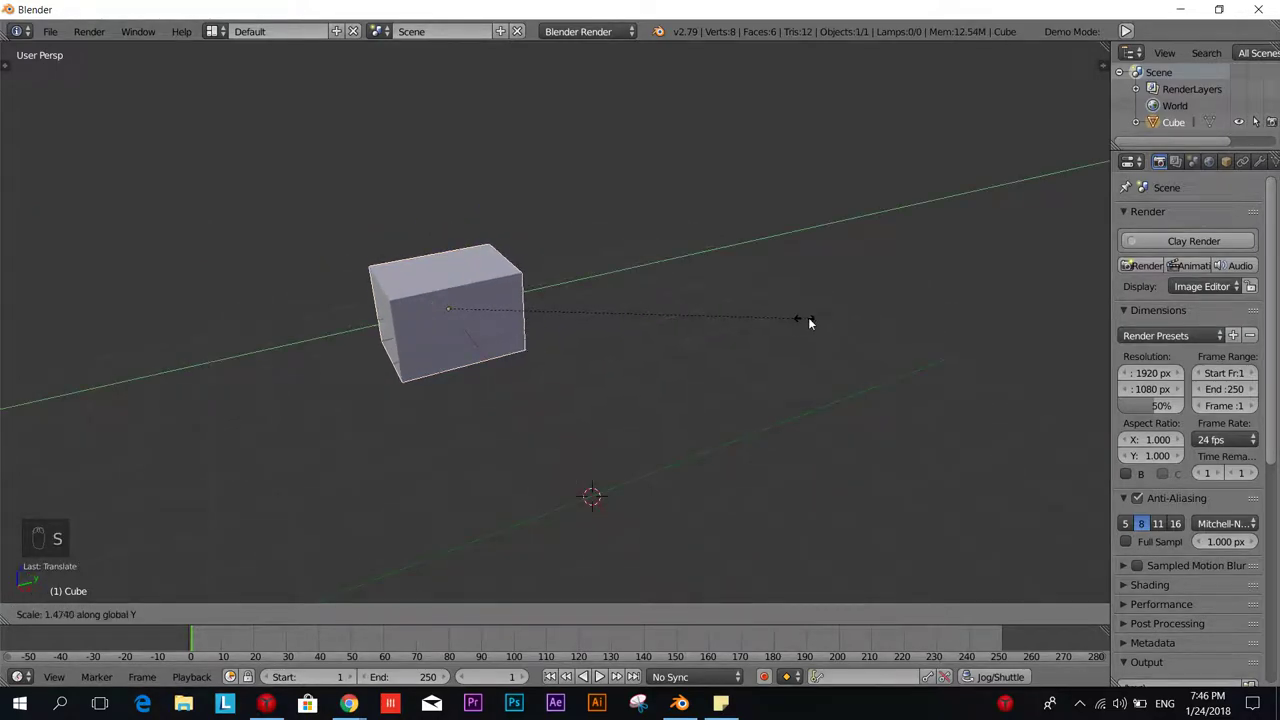
{"action": "left_click", "coordinate": [884, 304]}
{"action": "middle_click_drag", "start_coordinate": [440, 346], "coordinate": [443, 397]}
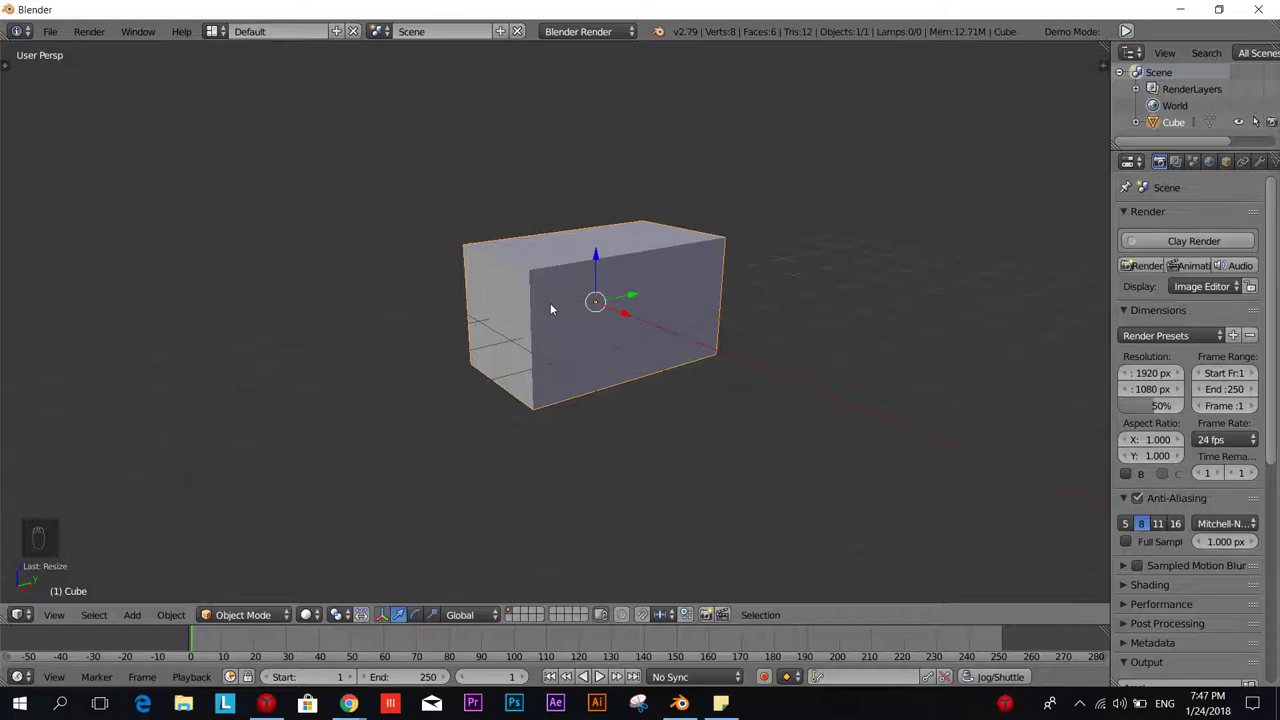
Duplicate the box as Cube.001 and raise the copy along Z onto the original.
{"action": "key", "text": "shift+d"}
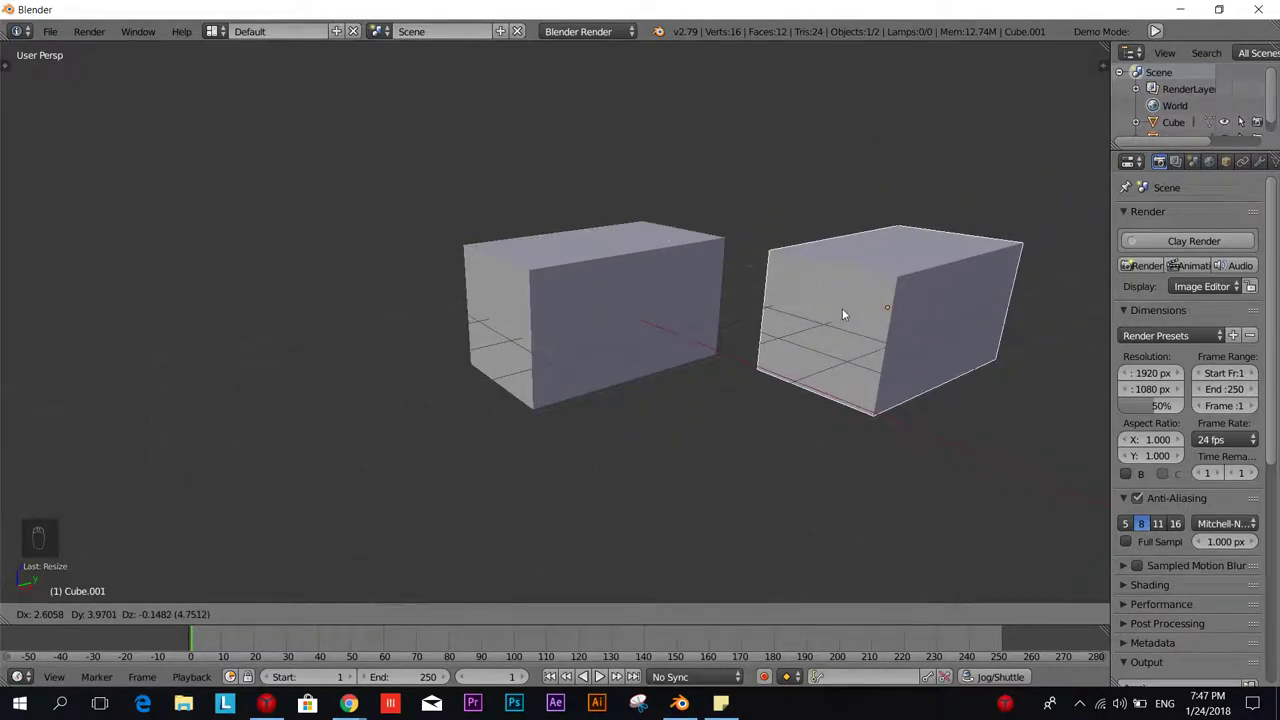
{"action": "right_click", "coordinate": [842, 312]}
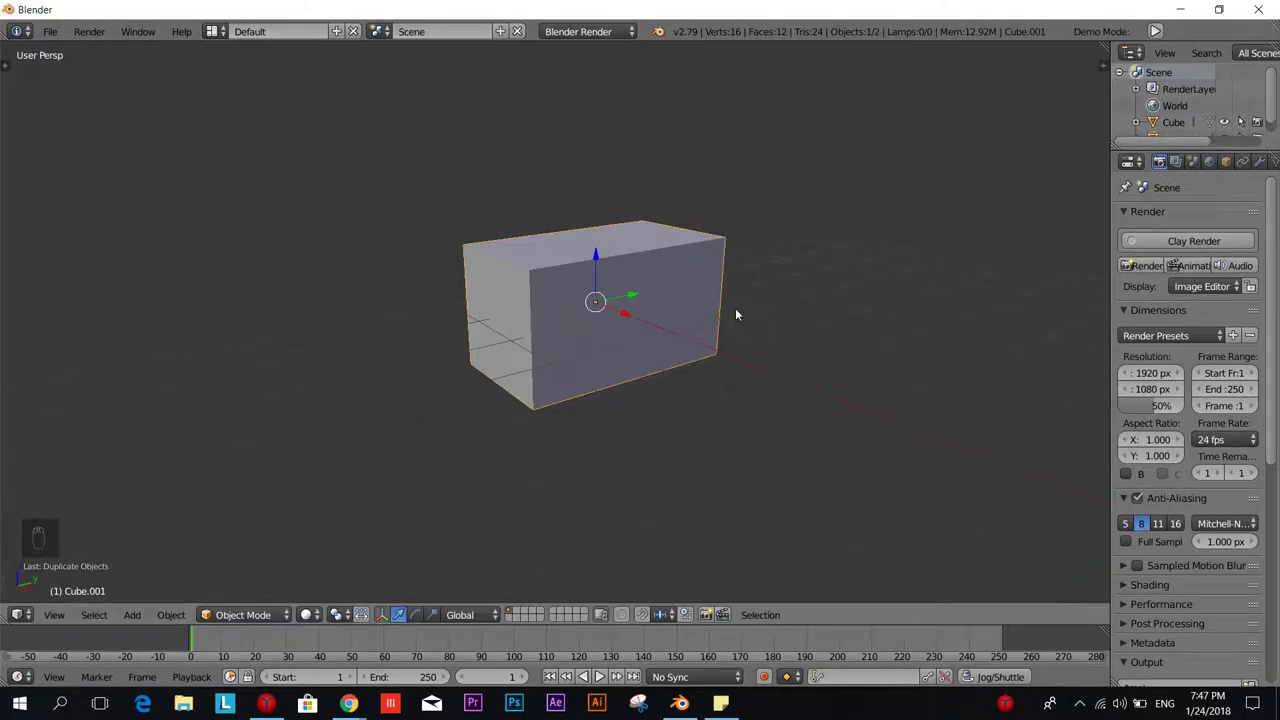
{"action": "key", "text": "g"}
{"action": "key", "text": "z"}
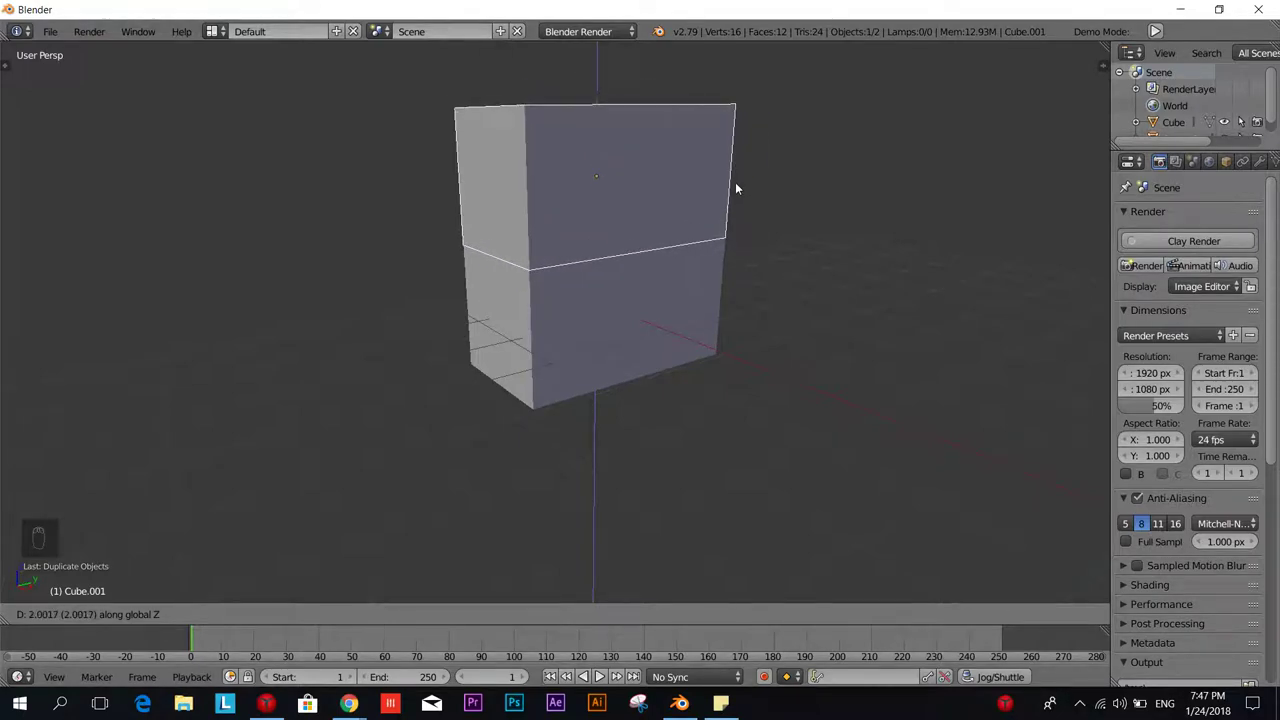
{"action": "left_click", "coordinate": [735, 182]}
{"action": "middle_click_drag", "start_coordinate": [628, 272], "coordinate": [782, 331]}
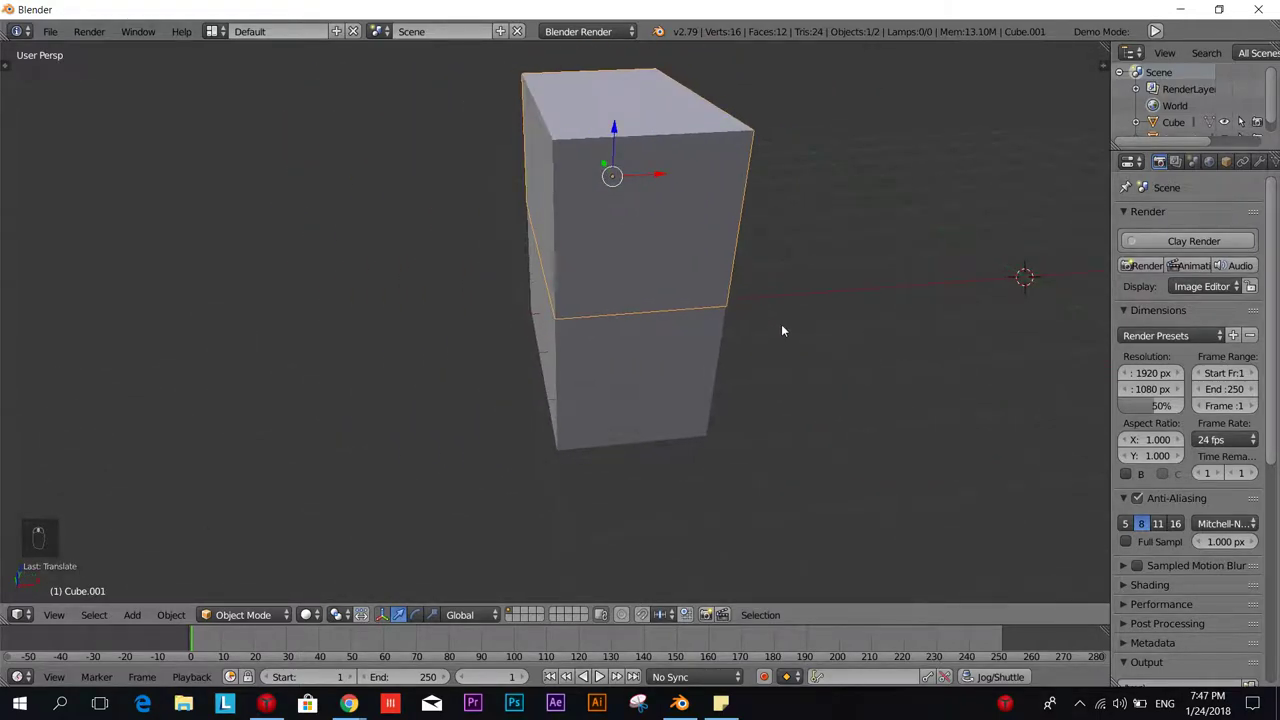
Put the upper box into Edit Mode and select its top face.
{"action": "key", "text": "Tab"}
{"action": "left_click", "coordinate": [911, 324]}
{"action": "middle_click_drag", "start_coordinate": [897, 329], "coordinate": [794, 306]}
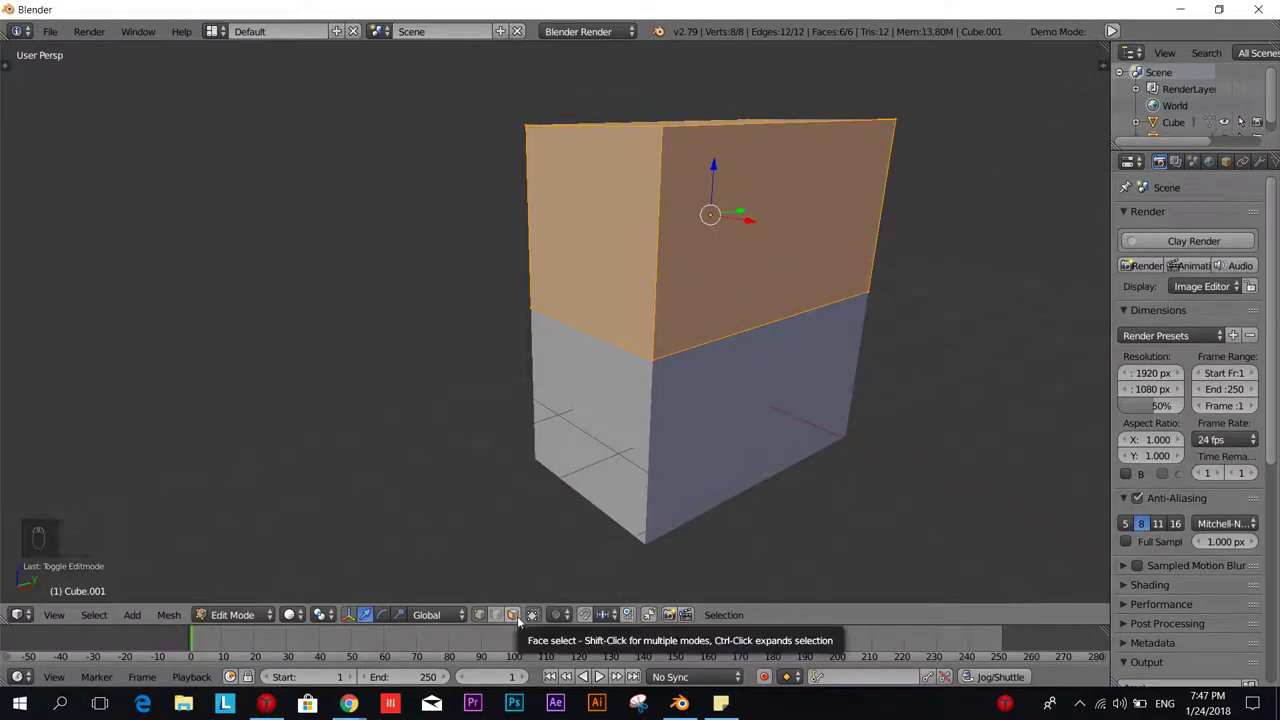
{"action": "middle_click_drag", "start_coordinate": [534, 491], "coordinate": [660, 400]}
{"action": "right_click", "coordinate": [624, 166]}
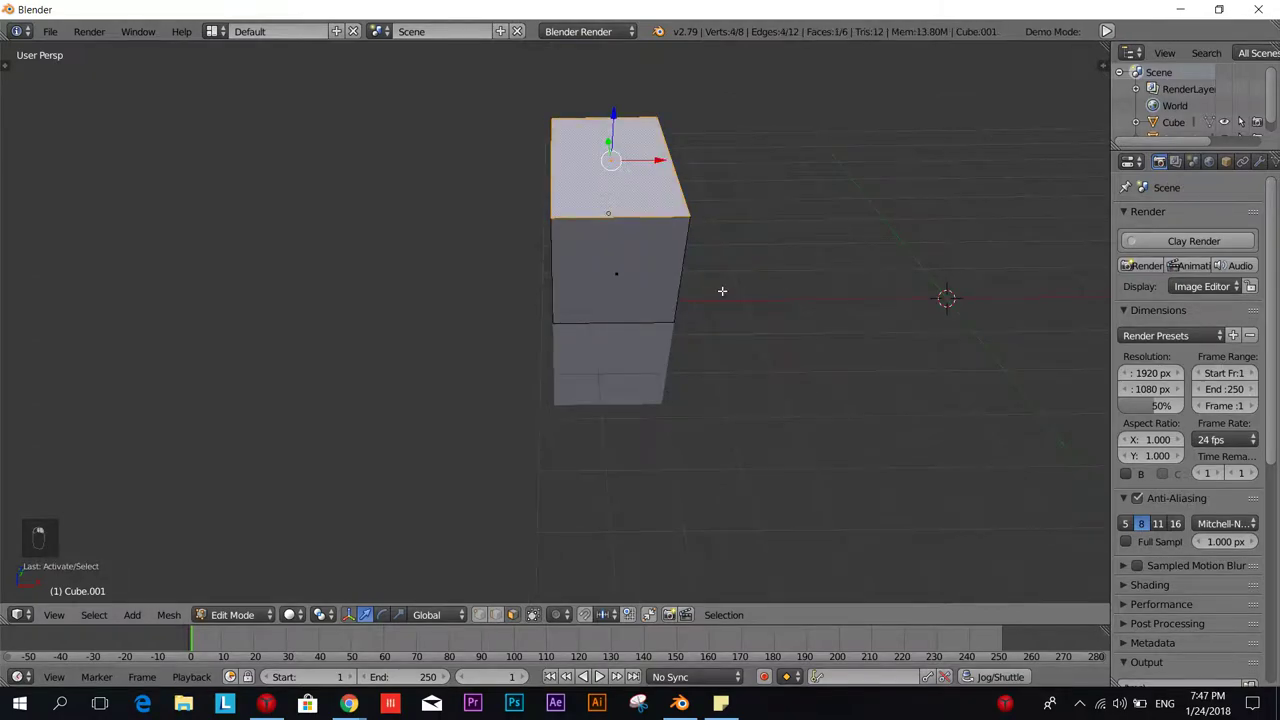
{"action": "mouse_move", "coordinate": [722, 291]}
{"action": "middle_mouse_down"}
{"action": "mouse_move", "coordinate": [586, 251]}
{"action": "mouse_move", "coordinate": [563, 266]}
{"action": "mouse_move", "coordinate": [694, 309]}
{"action": "mouse_move", "coordinate": [717, 286]}
{"action": "middle_mouse_up"}
{"action": "scroll", "coordinate": [563, 273], "scroll_direction": "up", "scroll_amount": 3}
{"action": "scroll", "coordinate": [563, 280], "scroll_direction": "down", "scroll_amount": 3}
{"action": "scroll", "coordinate": [723, 283], "scroll_direction": "up", "scroll_amount": 2}
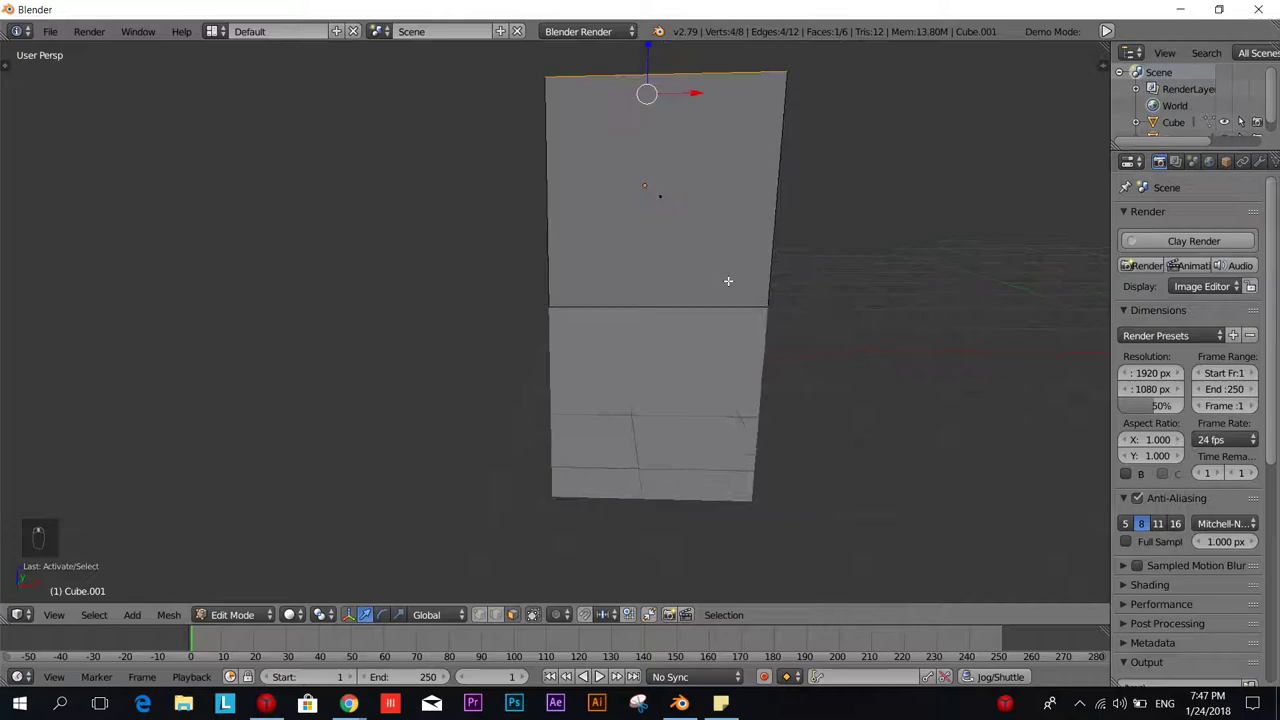
{"action": "scroll", "coordinate": [729, 279], "scroll_direction": "down", "scroll_amount": 4}
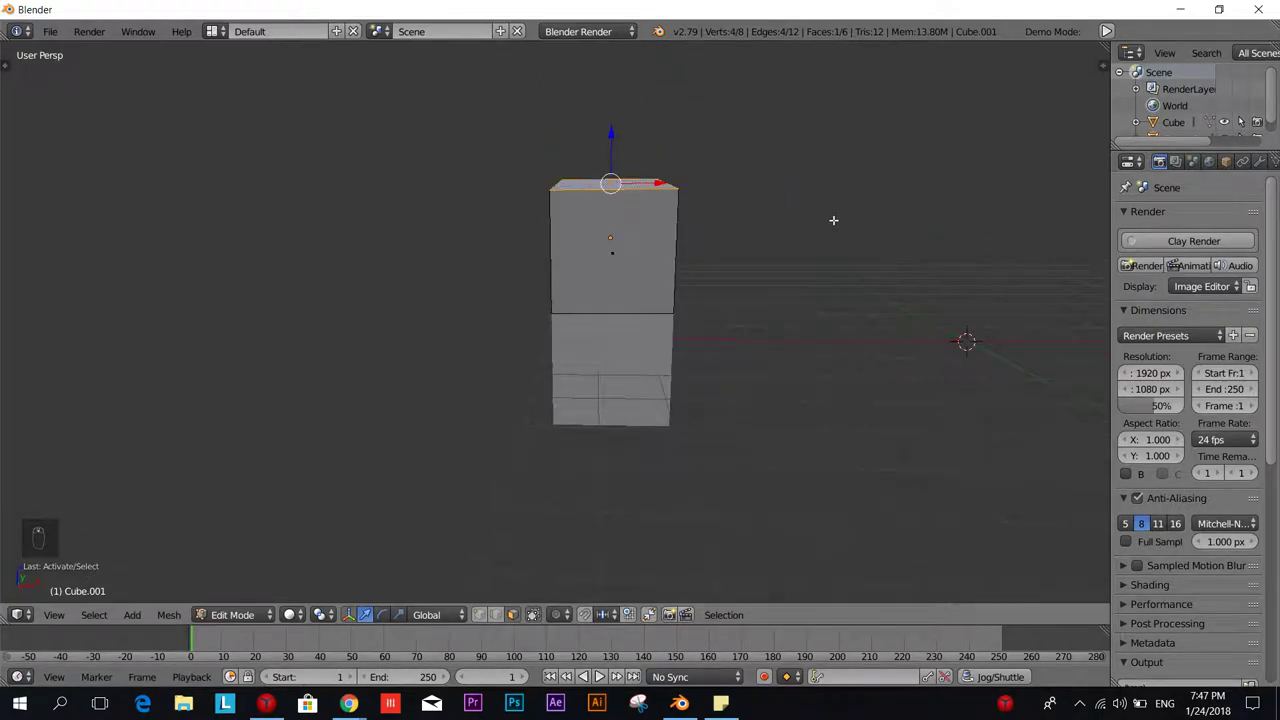
{"action": "middle_click_drag", "start_coordinate": [843, 220], "coordinate": [834, 254]}
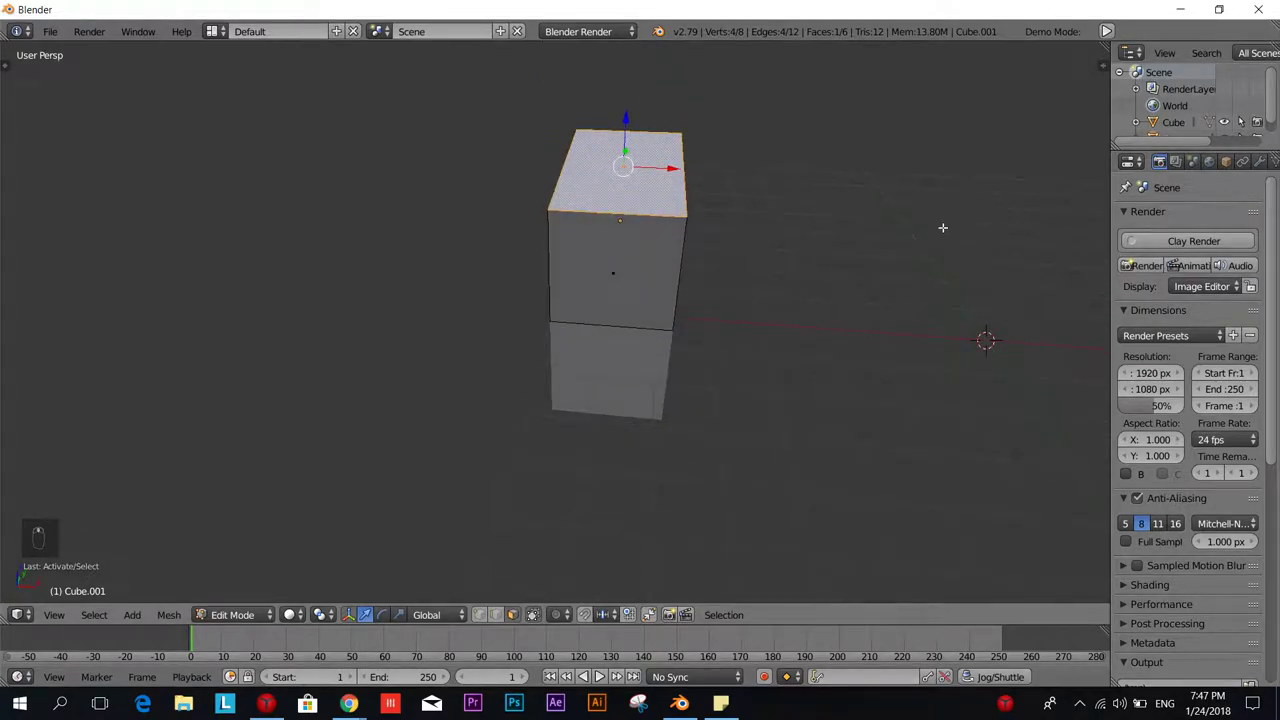
Scale the top face along X to nearly zero, forming a roof ridge.
{"action": "key", "text": "s"}
{"action": "key", "text": "x"}
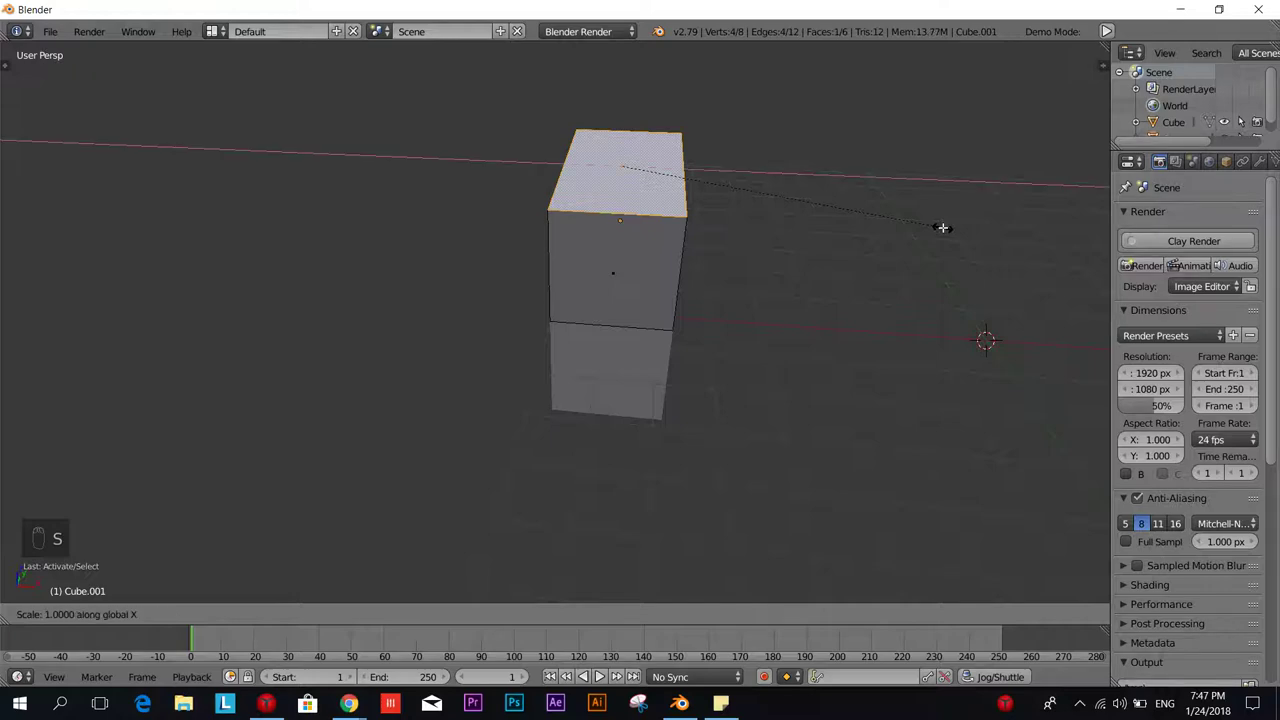
{"action": "left_click", "coordinate": [640, 167]}
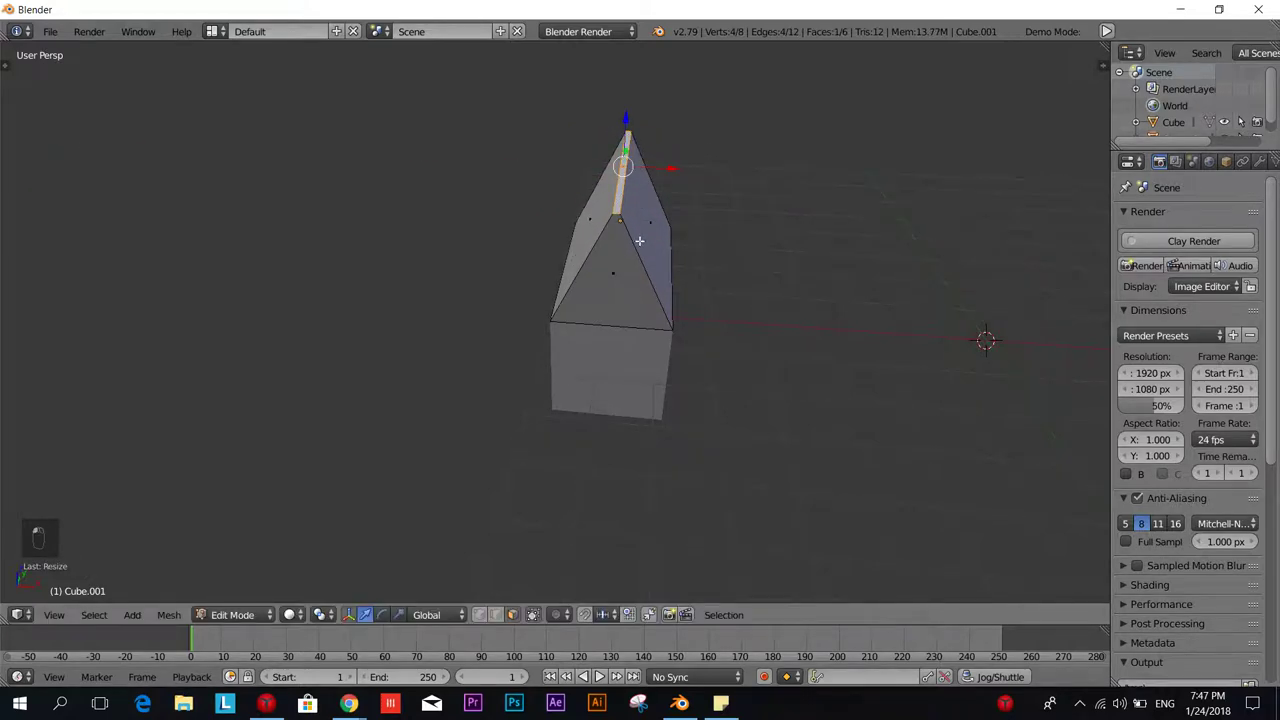
{"action": "middle_click_drag", "start_coordinate": [640, 255], "coordinate": [681, 296], "text": "shift"}
Switch the roof piece back to Object Mode.
{"action": "key", "text": "Tab"}
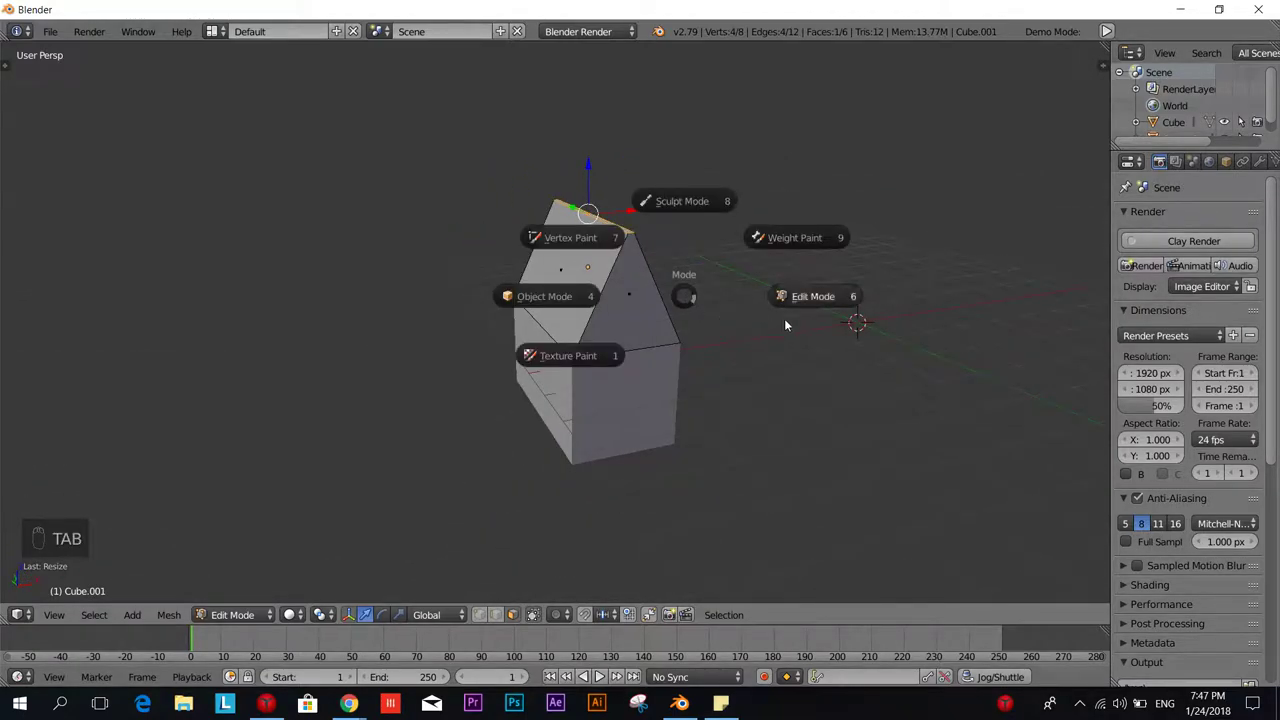
{"action": "left_click", "coordinate": [801, 303]}
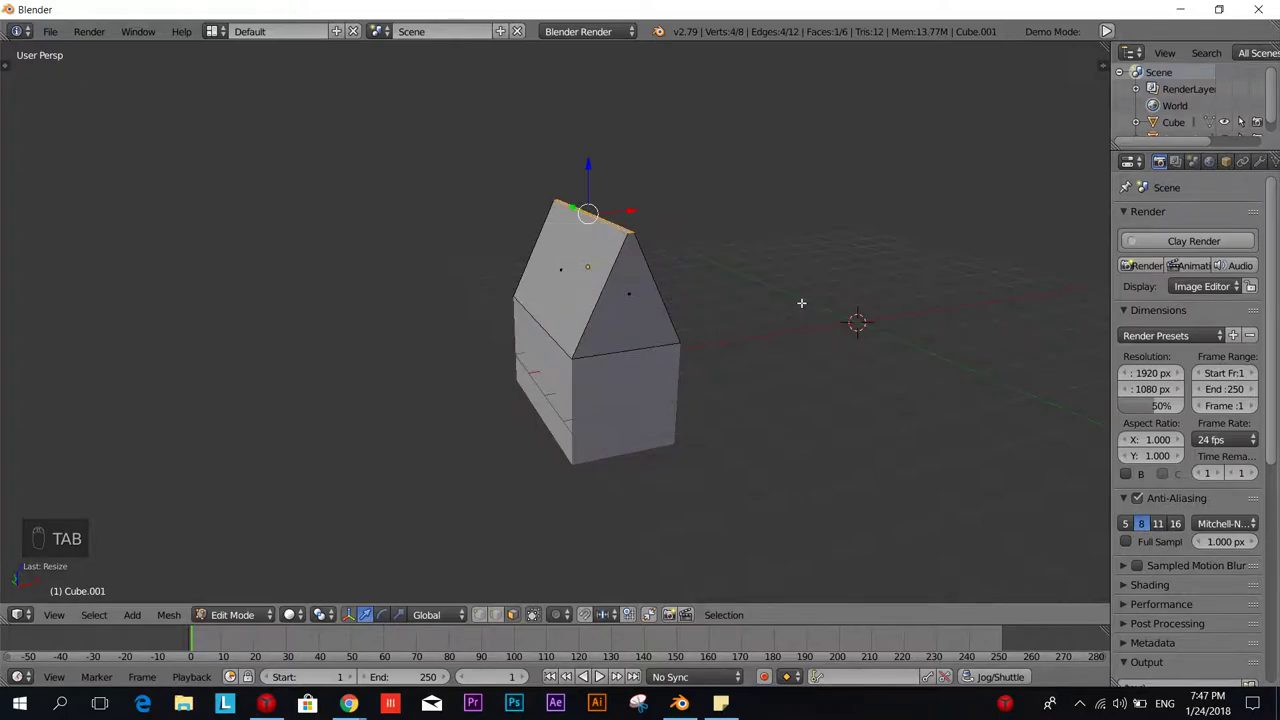
{"action": "key", "text": "Tab"}
{"action": "left_click", "coordinate": [620, 300]}
{"action": "mouse_move", "coordinate": [722, 311]}
{"action": "middle_mouse_down"}
{"action": "mouse_move", "coordinate": [677, 316]}
{"action": "mouse_move", "coordinate": [672, 304]}
{"action": "mouse_move", "coordinate": [717, 314]}
{"action": "middle_mouse_up"}
Scale the roof up about 1.18 times to overhang the base, then select the base box.
{"action": "key", "text": "s"}
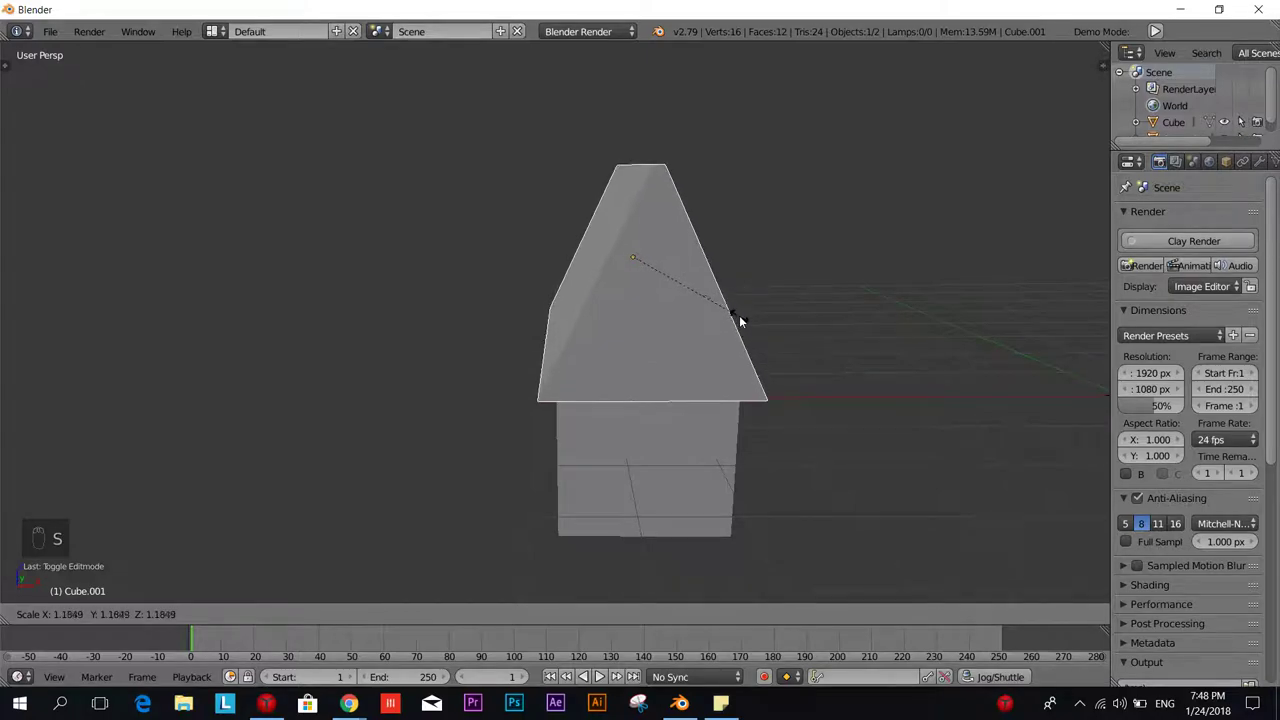
{"action": "left_click", "coordinate": [737, 320]}
{"action": "middle_click_drag", "start_coordinate": [740, 321], "coordinate": [334, 357]}
{"action": "scroll", "coordinate": [589, 282], "scroll_direction": "down", "scroll_amount": 4}
{"action": "scroll", "coordinate": [466, 356], "scroll_direction": "up", "scroll_amount": 3}
{"action": "right_click", "coordinate": [334, 357]}
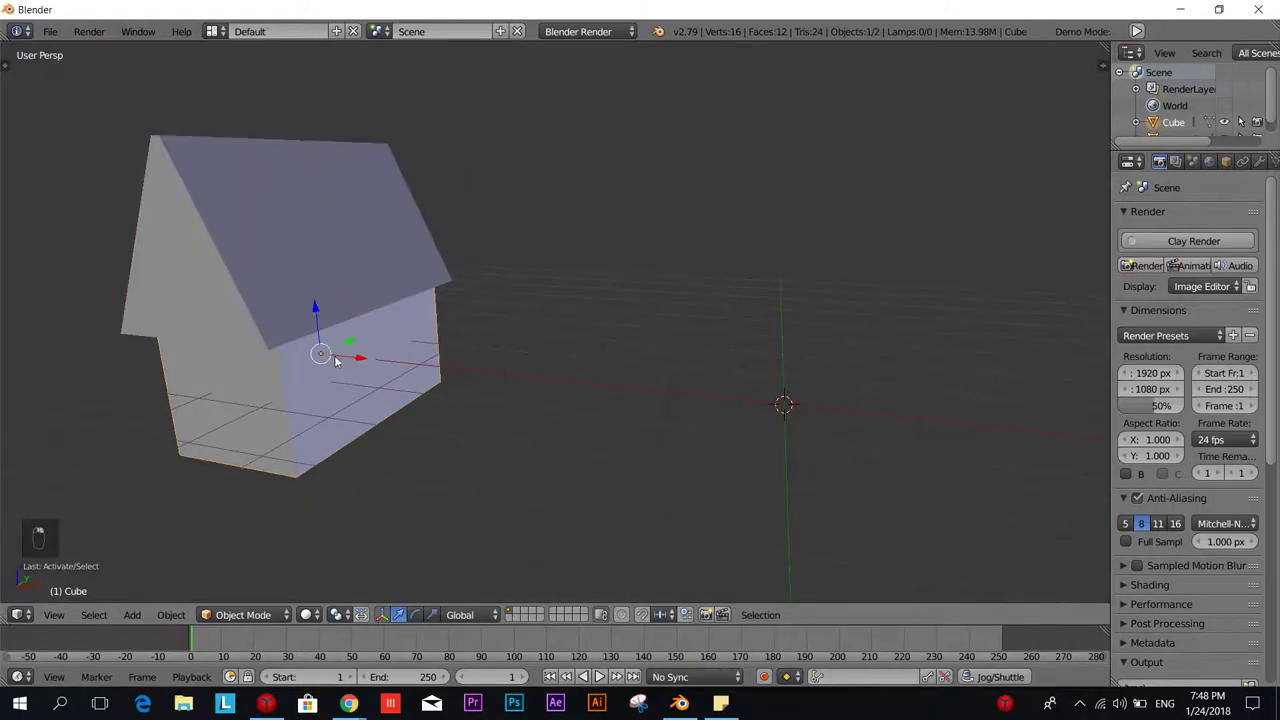
{"action": "middle_click_drag", "start_coordinate": [466, 425], "coordinate": [484, 410]}
{"action": "scroll", "coordinate": [484, 410], "scroll_direction": "down", "scroll_amount": 3}
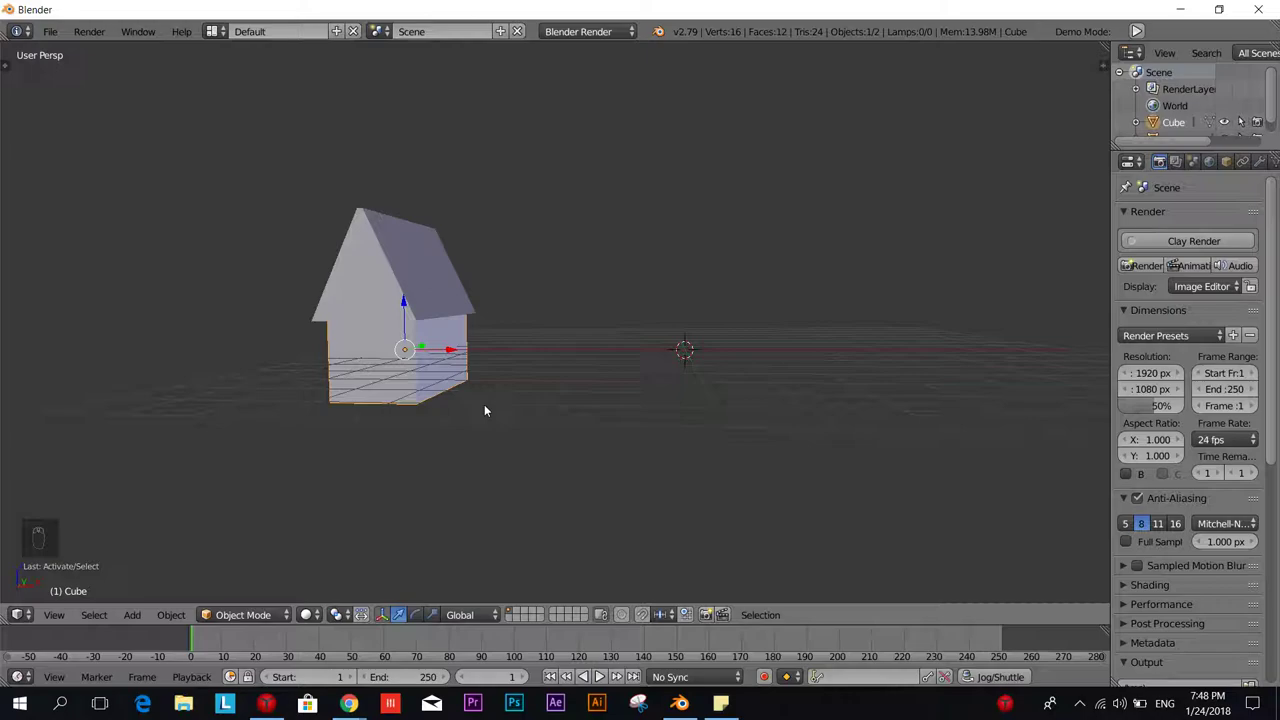
Duplicate the base box and slide the copy along X beside the first house.
{"action": "key", "text": "shift+d"}
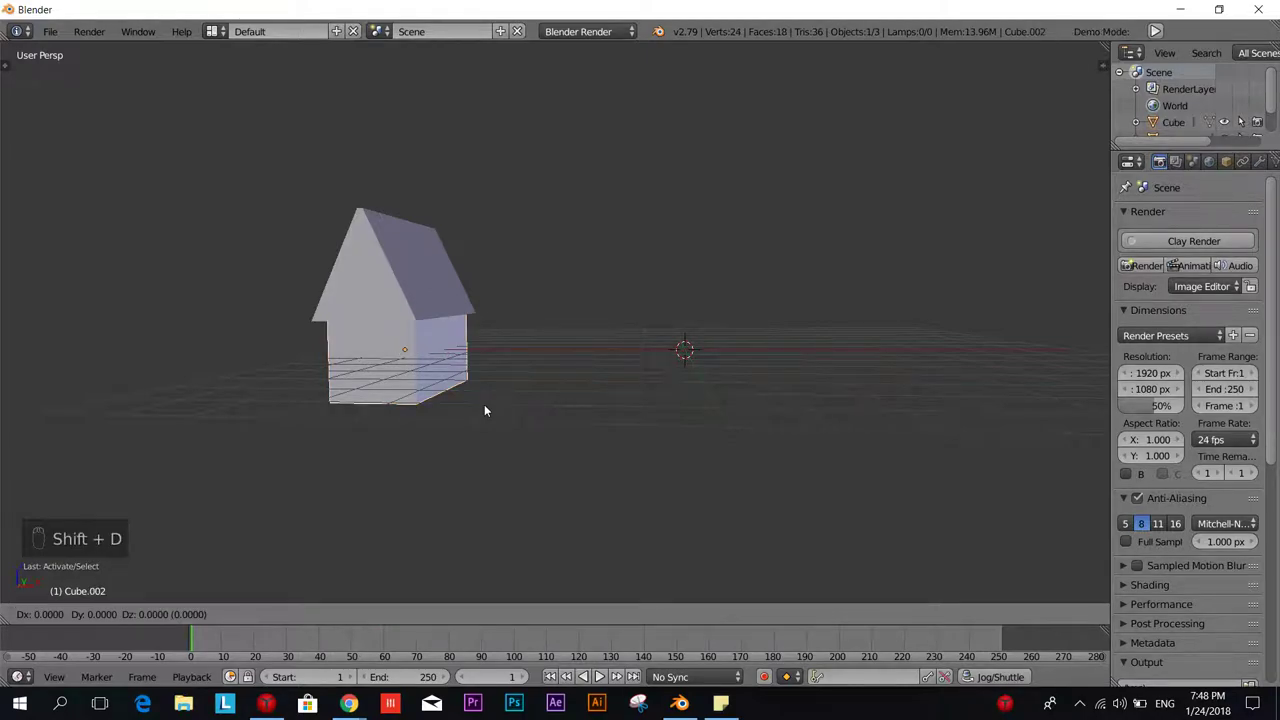
{"action": "key", "text": "x"}
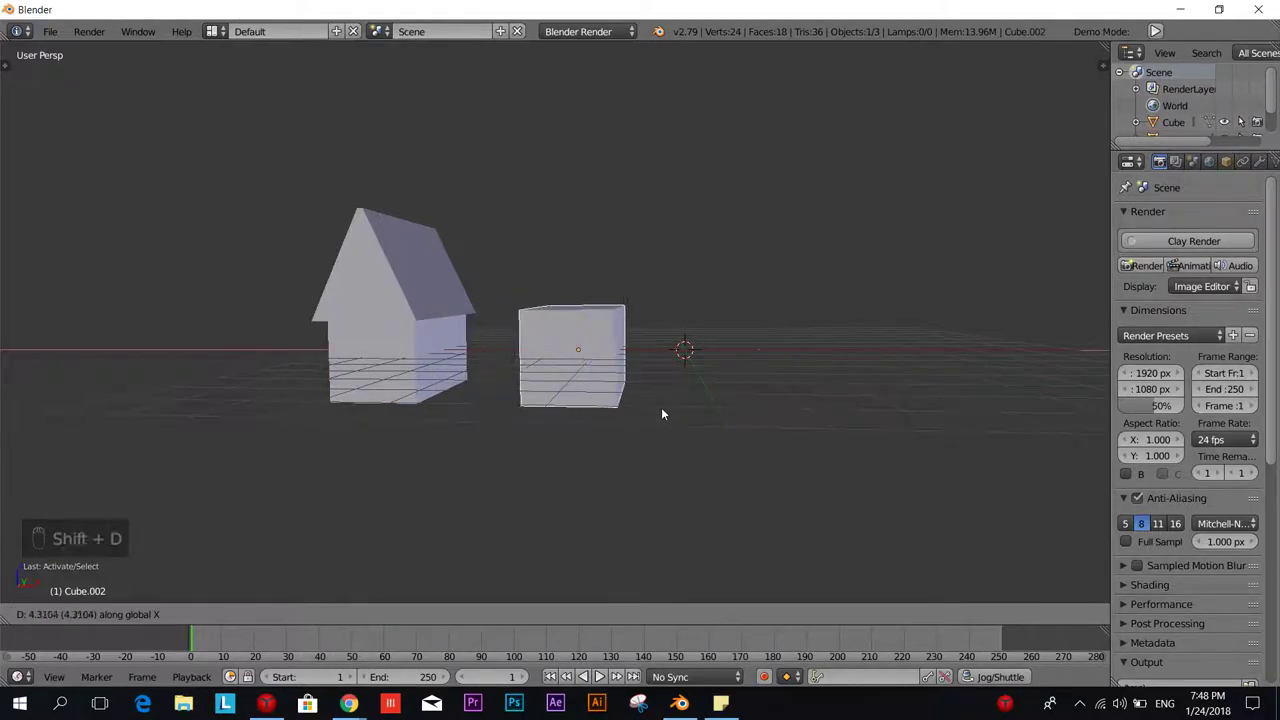
{"action": "left_click", "coordinate": [735, 418]}
{"action": "middle_click_drag", "start_coordinate": [736, 418], "coordinate": [591, 380]}
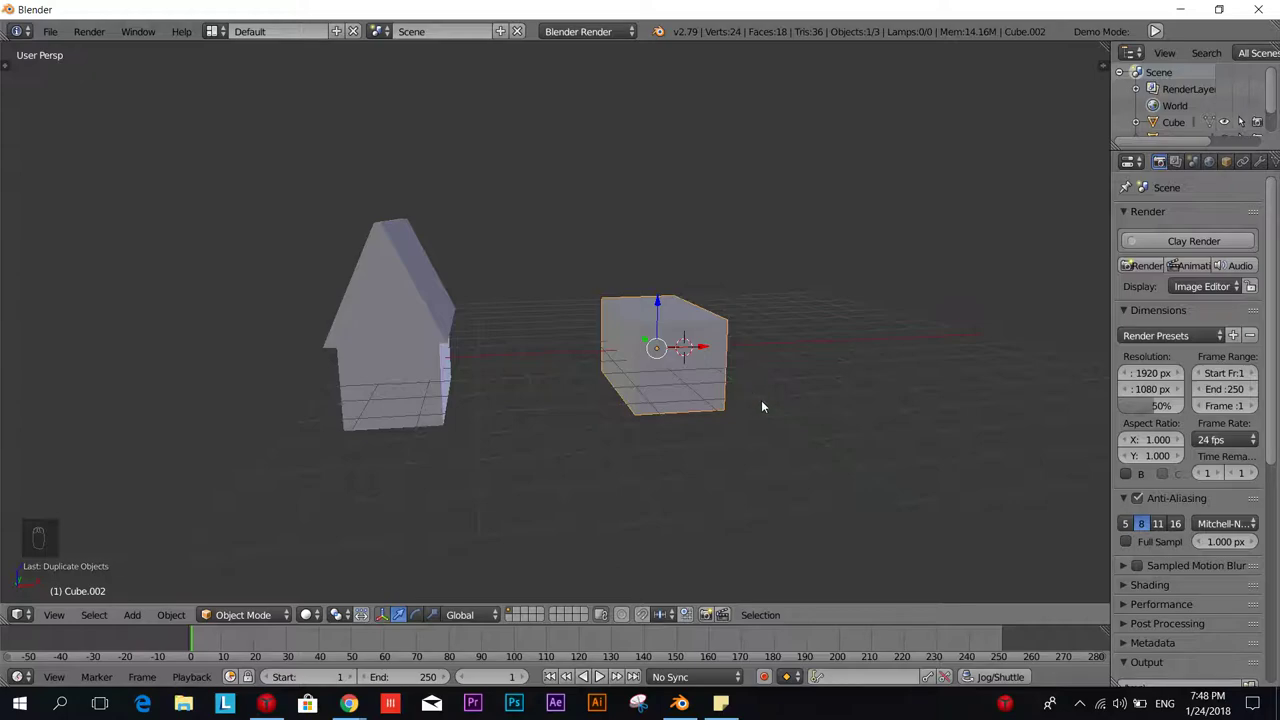
{"action": "middle_click_drag", "start_coordinate": [760, 406], "coordinate": [751, 400]}
Put the copy, Cube.002, into Edit Mode and select its top face.
{"action": "key", "text": "Tab"}
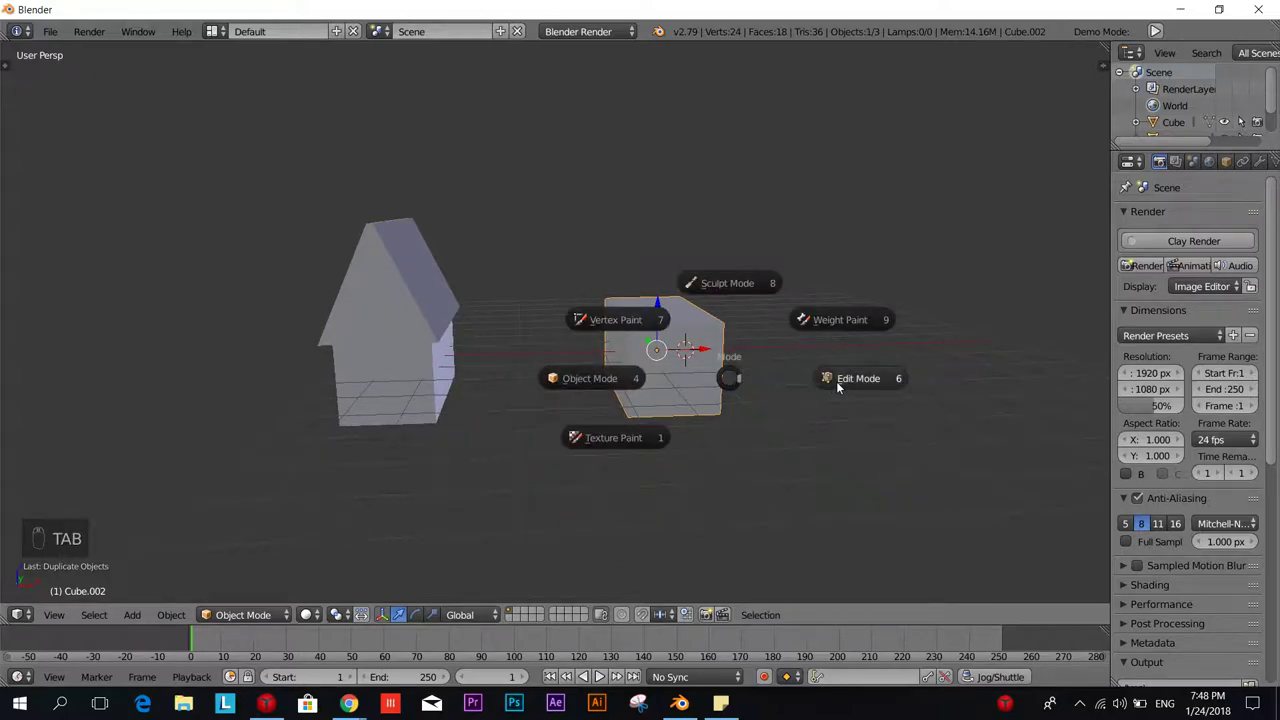
{"action": "left_click", "coordinate": [838, 387]}
{"action": "scroll", "coordinate": [740, 355], "scroll_direction": "up", "scroll_amount": 4}
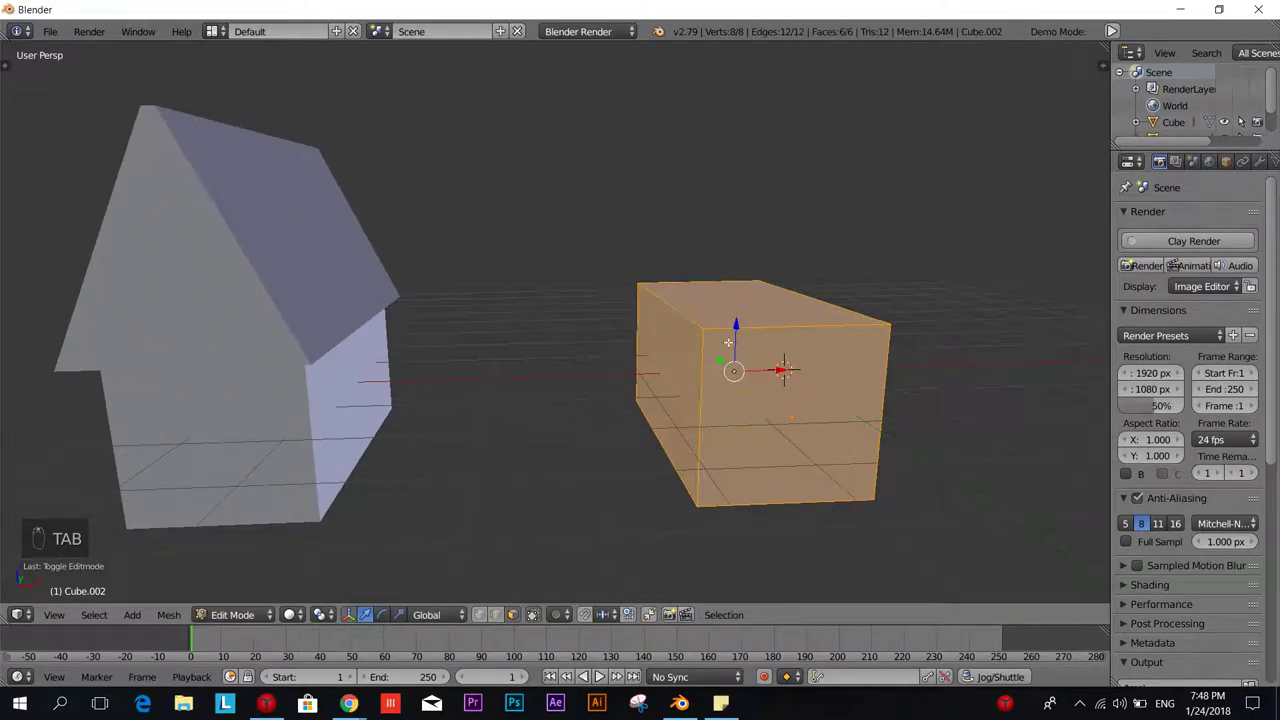
{"action": "right_click", "coordinate": [733, 297]}
{"action": "middle_click_drag", "start_coordinate": [785, 382], "coordinate": [761, 381]}
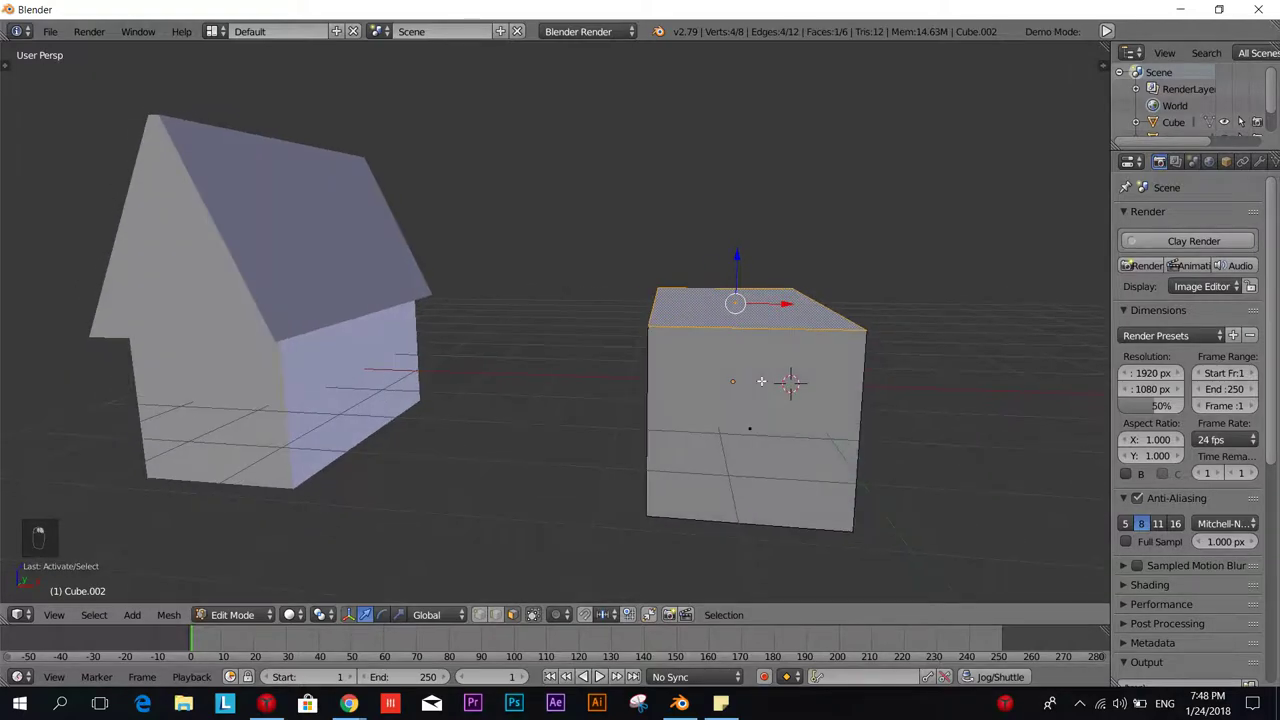
{"action": "scroll", "coordinate": [760, 386], "scroll_direction": "down", "scroll_amount": 2}
{"action": "middle_click_drag", "start_coordinate": [708, 414], "coordinate": [683, 433]}
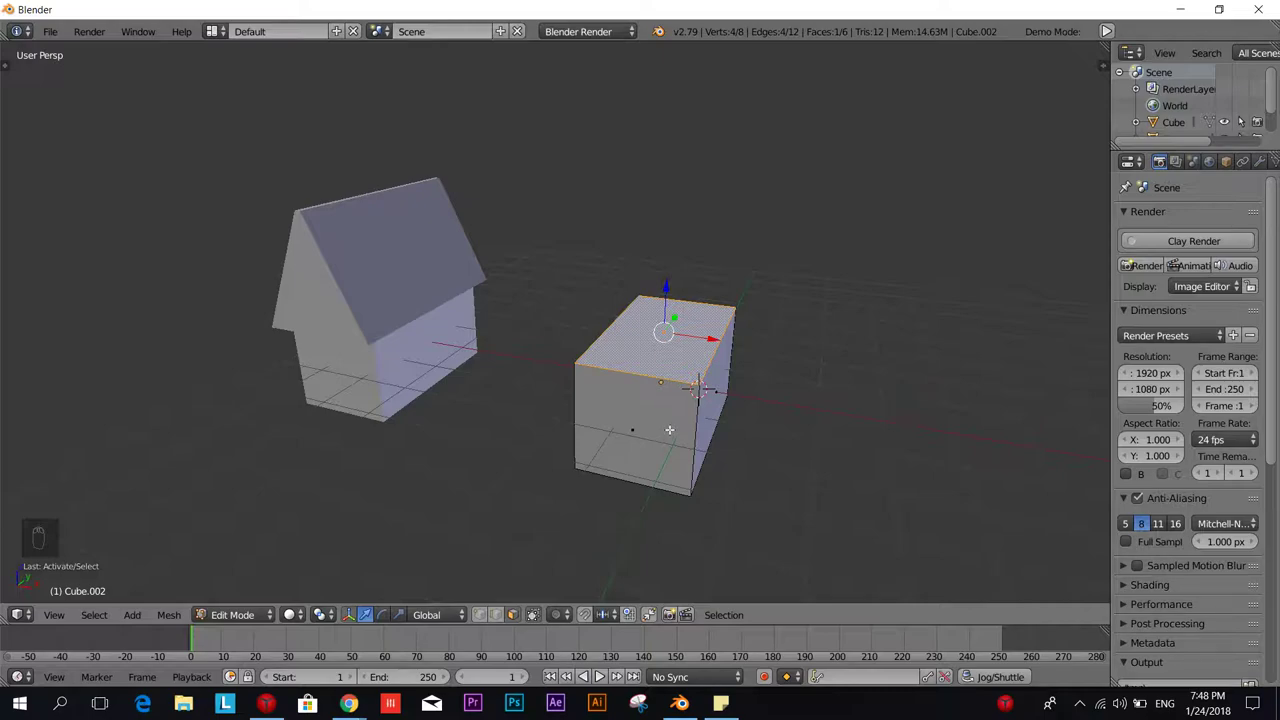
{"action": "middle_click_drag", "start_coordinate": [670, 430], "coordinate": [634, 450]}
{"action": "scroll", "coordinate": [553, 449], "scroll_direction": "up", "scroll_amount": 2}
{"action": "scroll", "coordinate": [553, 449], "scroll_direction": "down", "scroll_amount": 2}
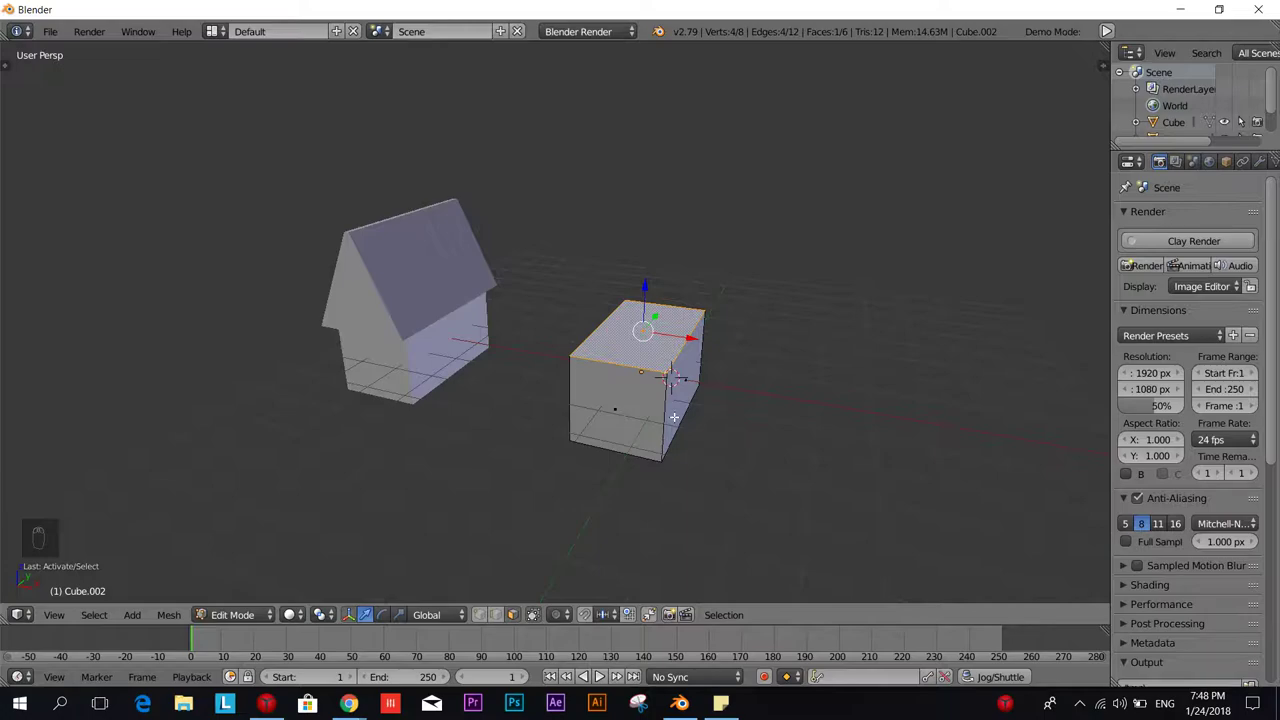
Extrude the top face upward.
{"action": "key", "text": "e"}
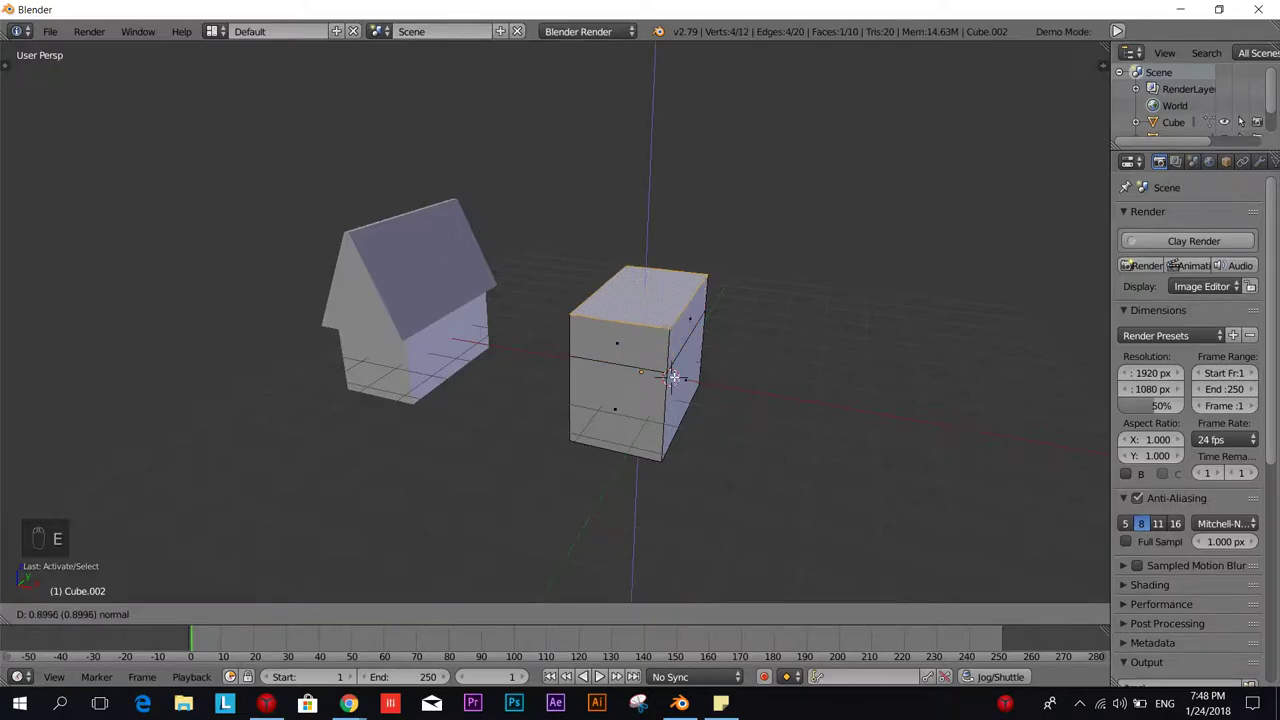
{"action": "left_click", "coordinate": [677, 352]}
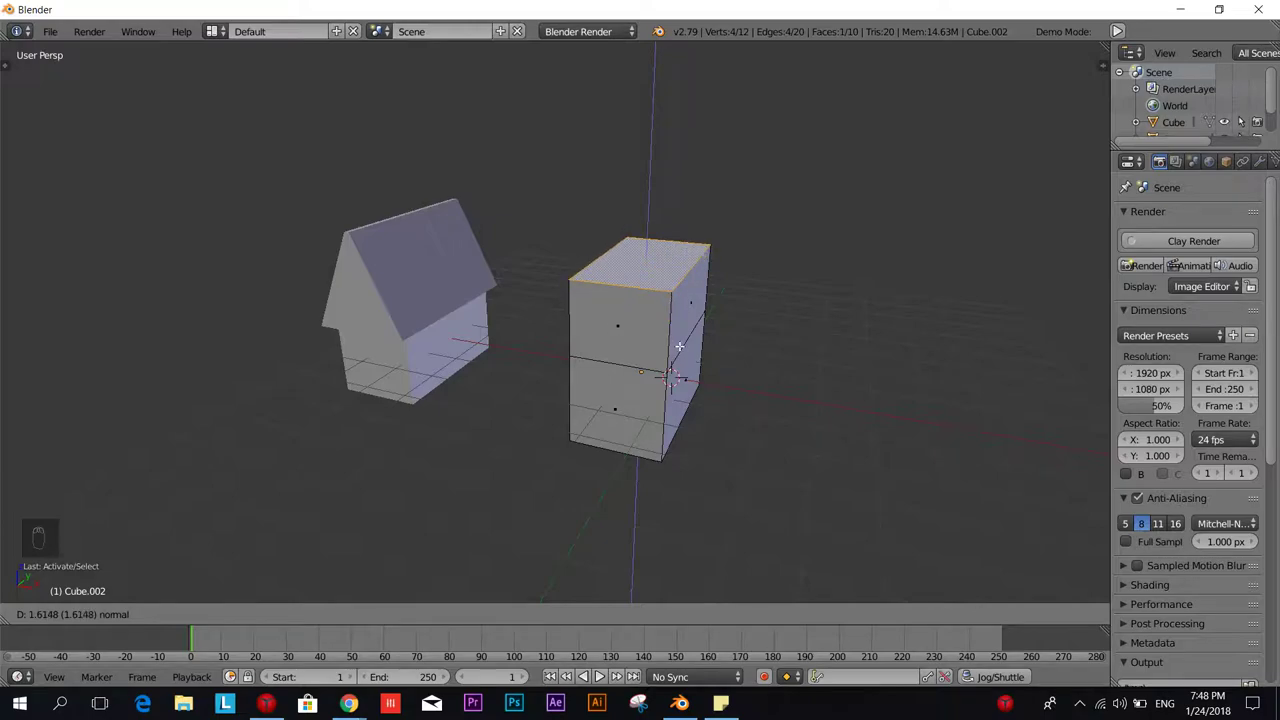
{"action": "middle_click_drag", "start_coordinate": [677, 352], "coordinate": [711, 396]}
{"action": "scroll", "coordinate": [726, 395], "scroll_direction": "up", "scroll_amount": 2}
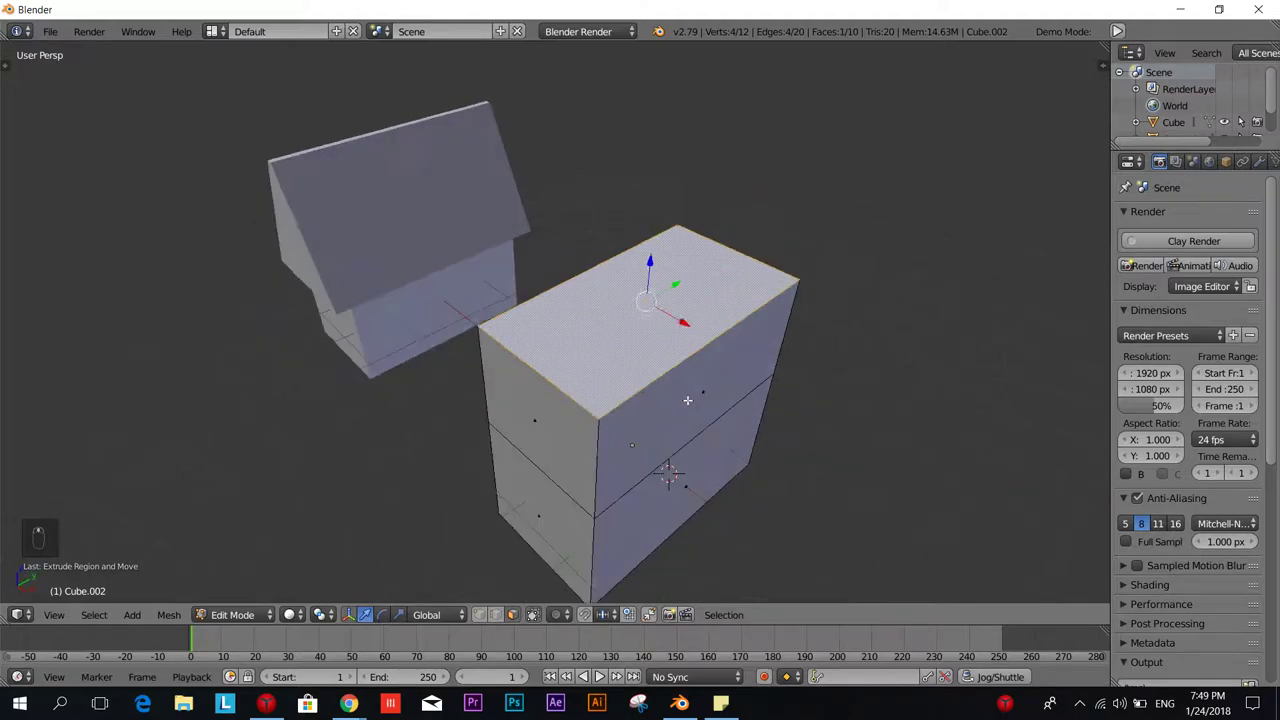
Narrow the extruded top along X into a peaked roof ridge.
{"action": "key", "text": "s"}
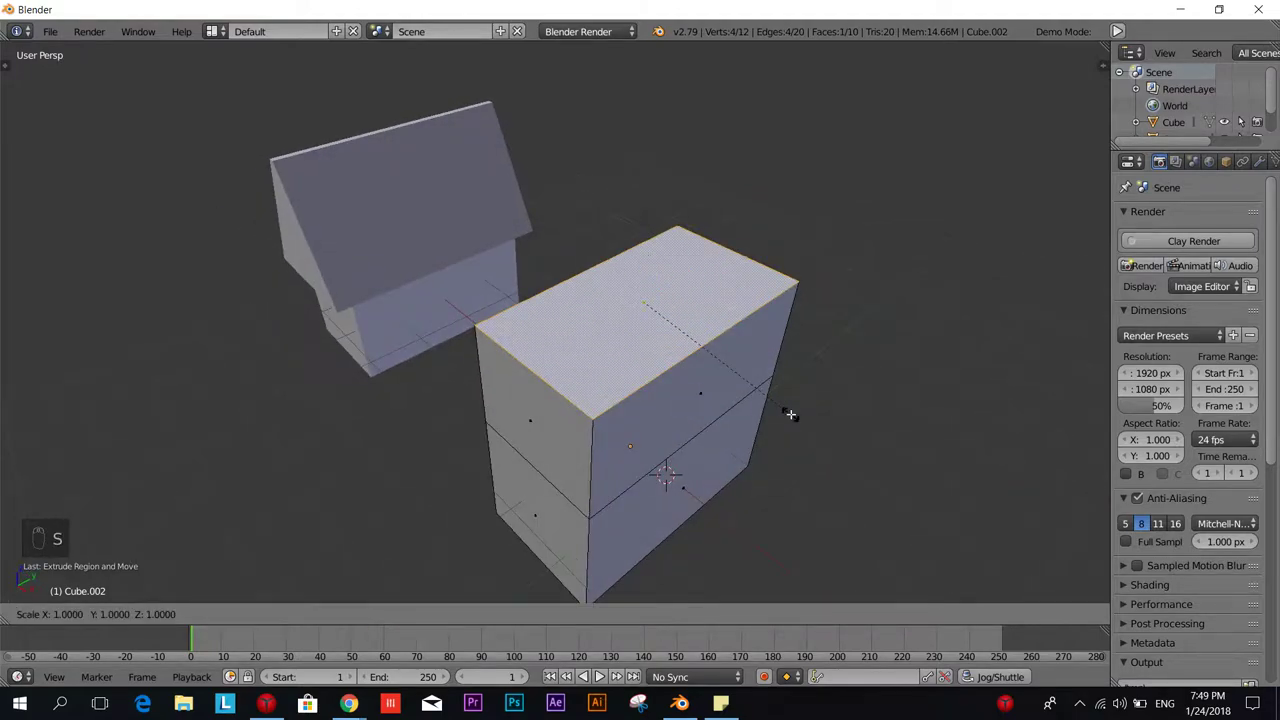
{"action": "key", "text": "x"}
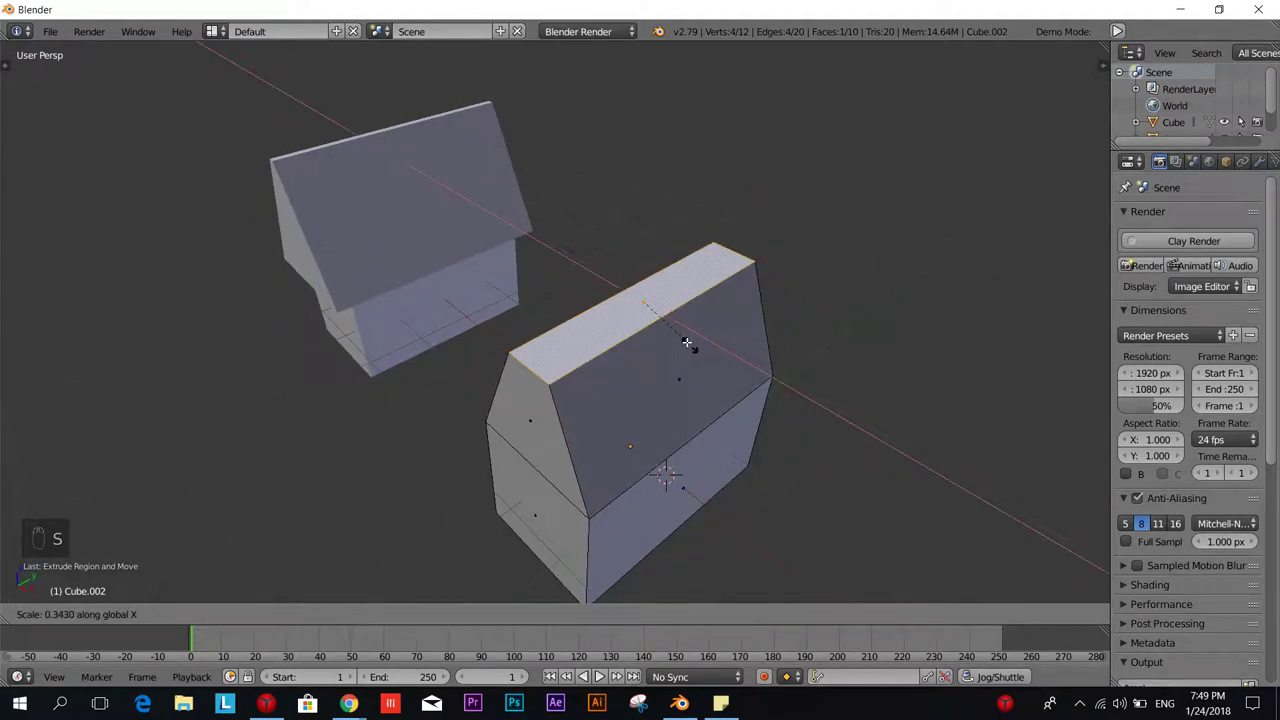
{"action": "left_click", "coordinate": [645, 307]}
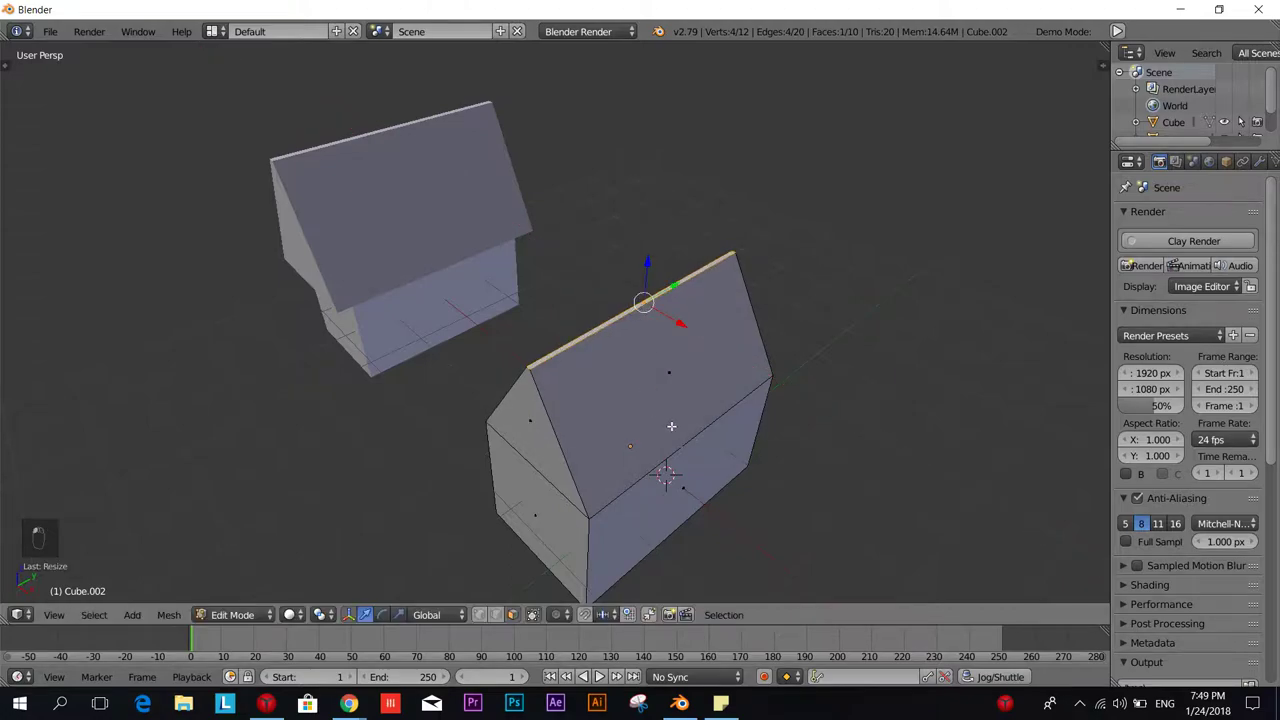
{"action": "middle_click_drag", "start_coordinate": [672, 426], "coordinate": [697, 384]}
{"action": "key", "text": "Tab"}
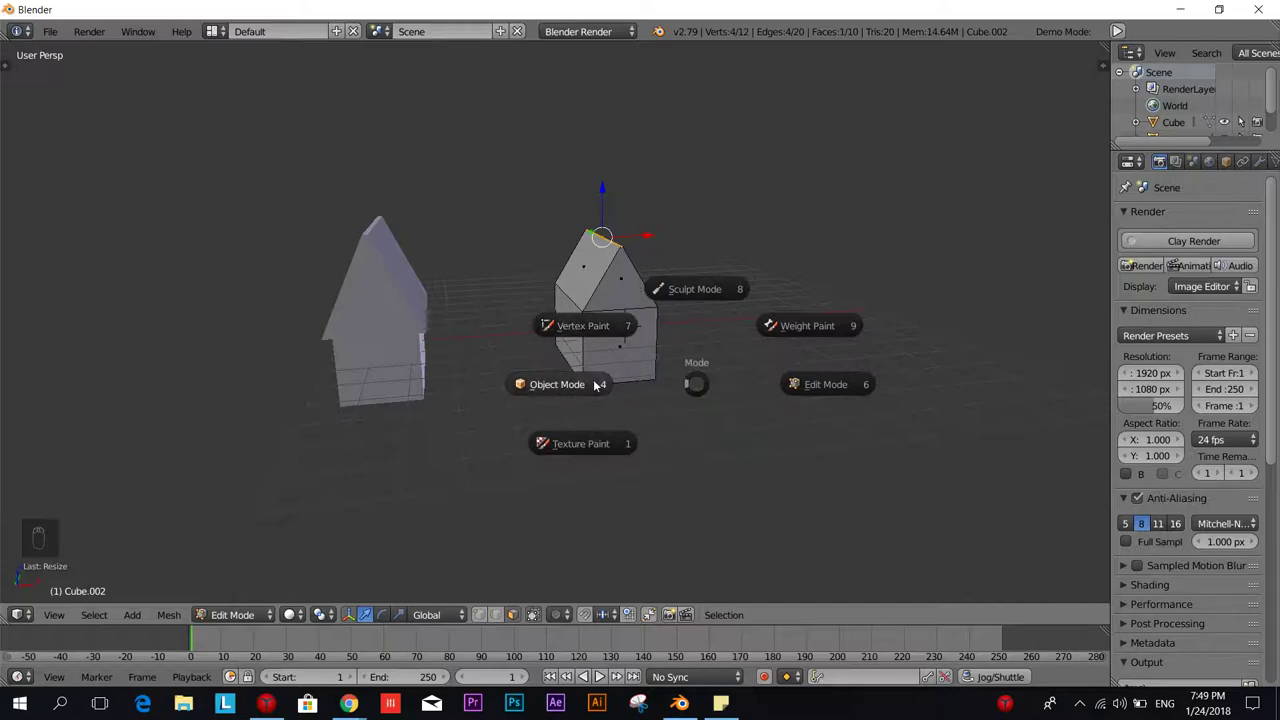
In Object Mode, duplicate the first house's base and place Cube.003 right of the second house.
{"action": "left_click", "coordinate": [556, 384]}
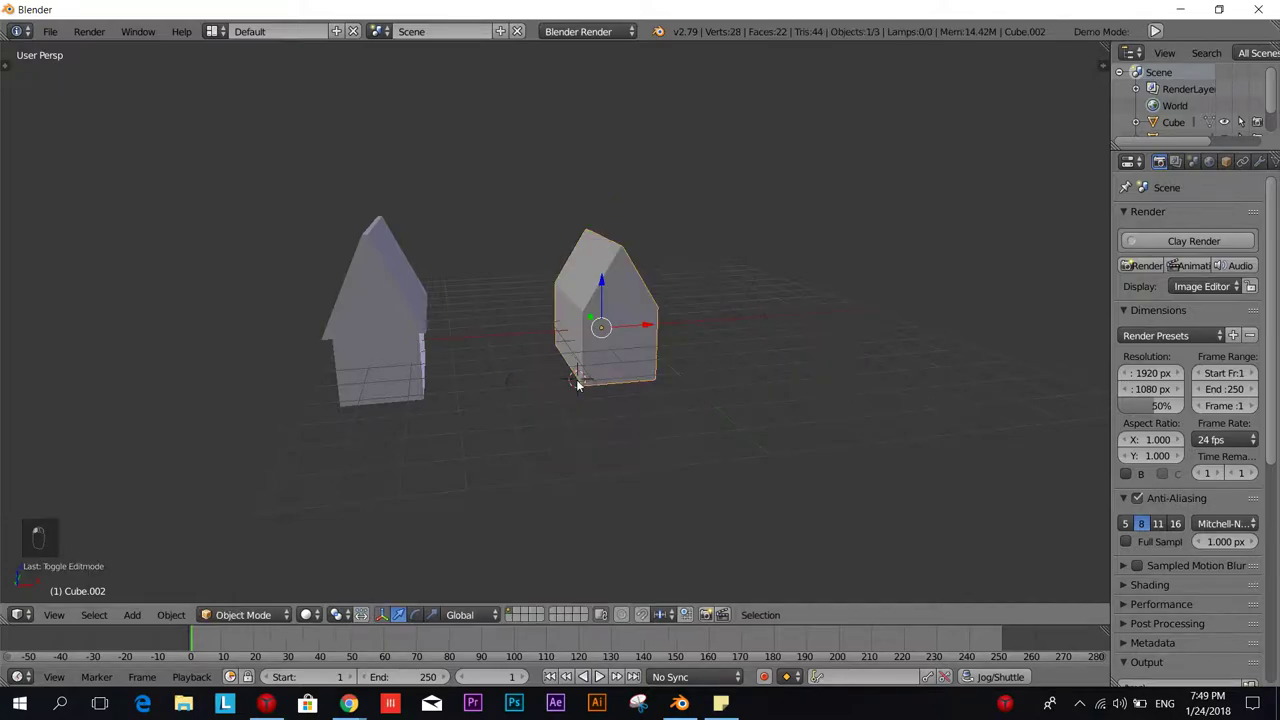
{"action": "left_click", "coordinate": [390, 360]}
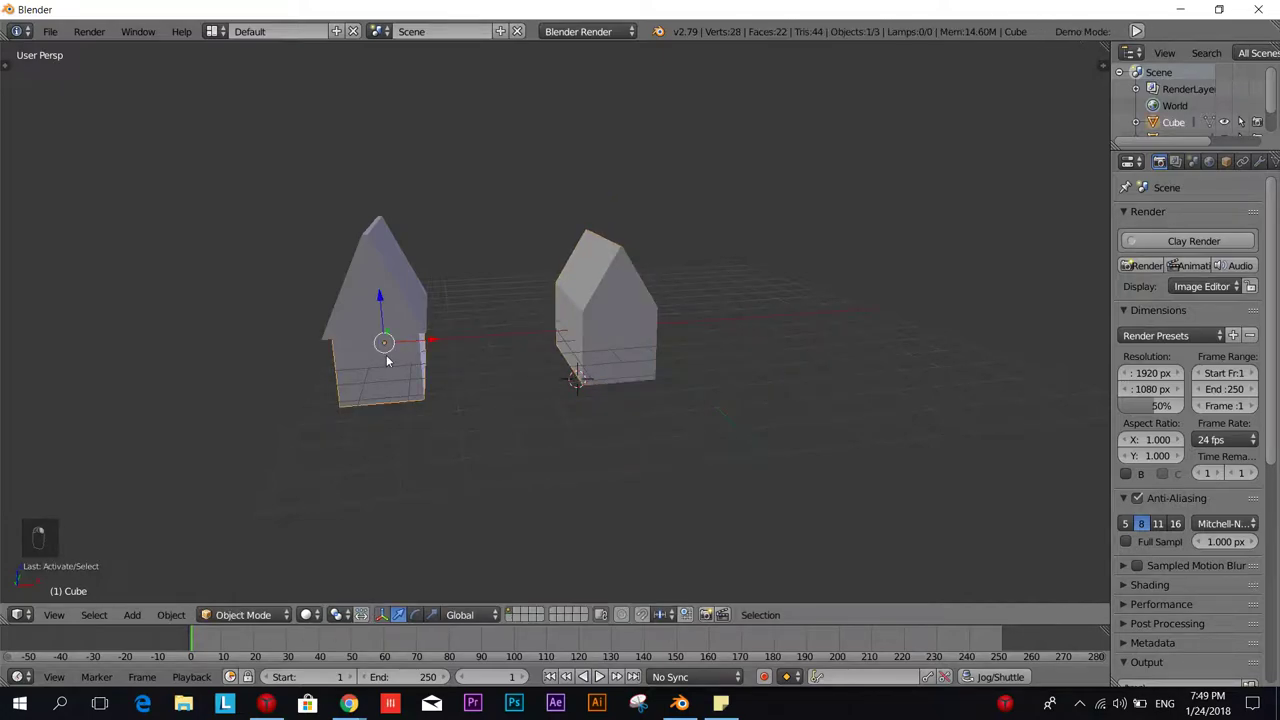
{"action": "key", "text": "shift+d"}
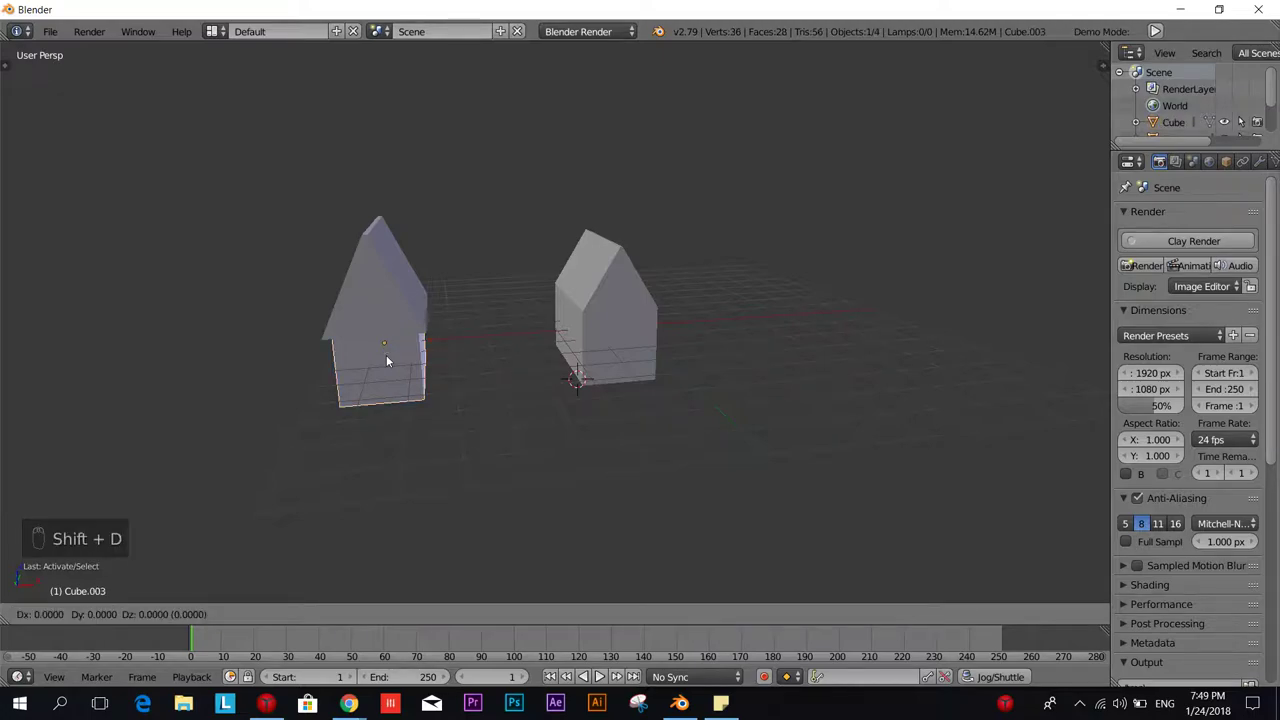
{"action": "key", "text": "x"}
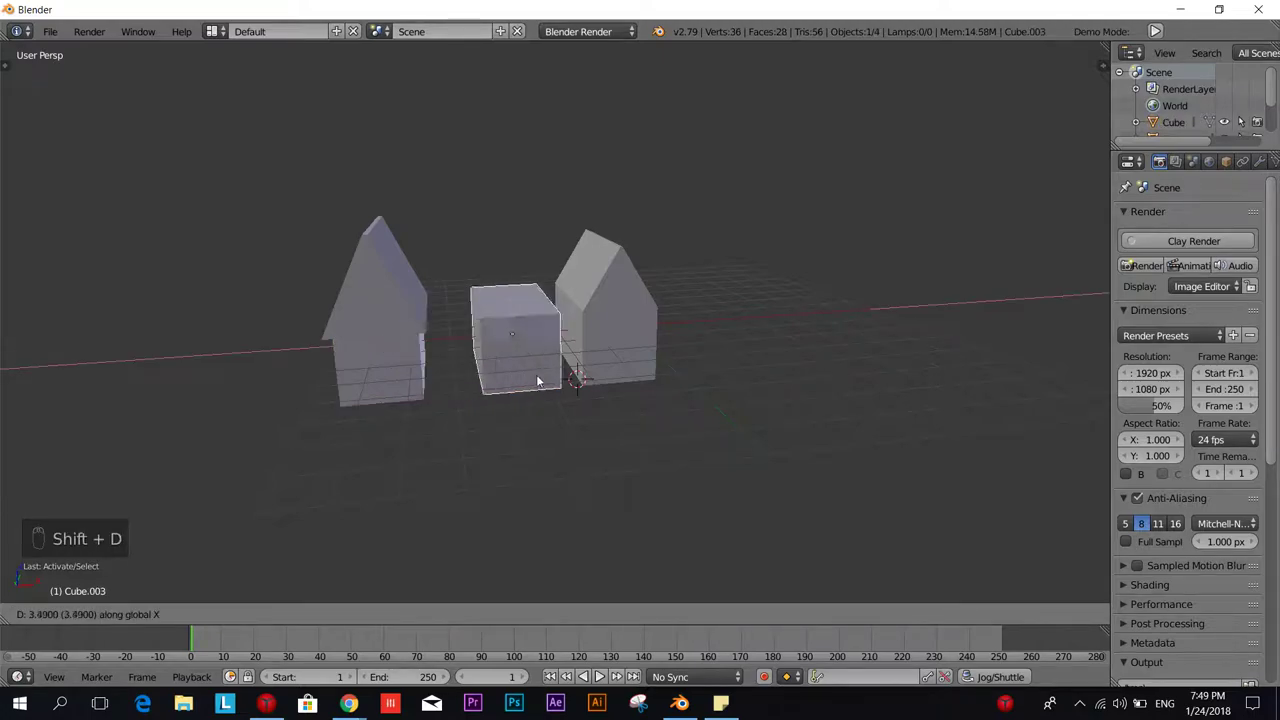
{"action": "left_click", "coordinate": [817, 370]}
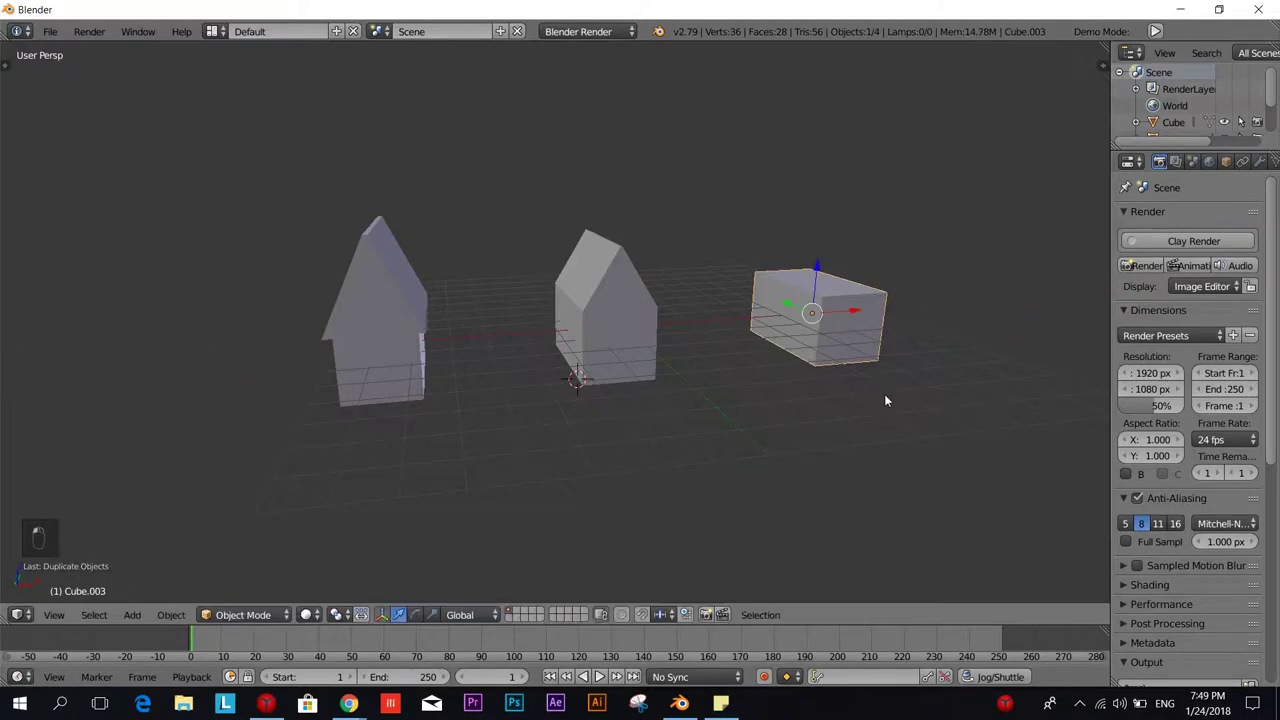
{"action": "middle_click_drag", "start_coordinate": [884, 394], "coordinate": [729, 386]}
Put Cube.003 into Edit Mode and select its top face.
{"action": "key", "text": "Tab"}
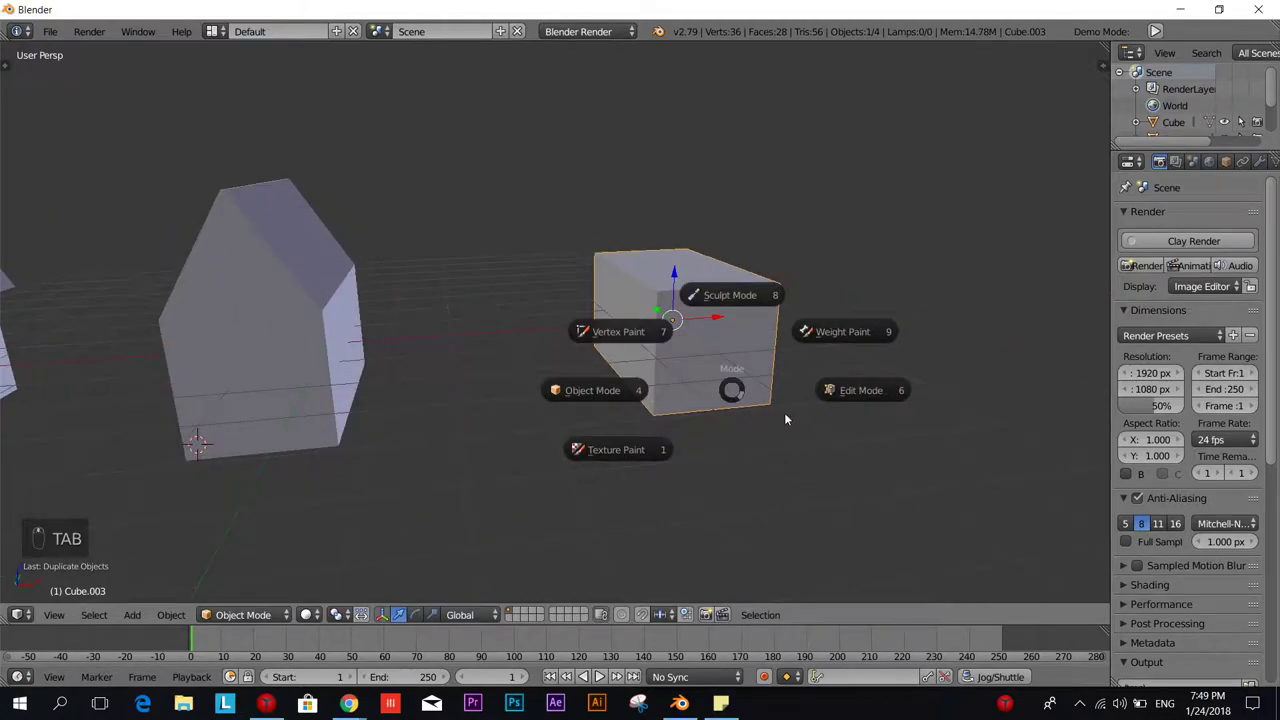
{"action": "left_click", "coordinate": [866, 405]}
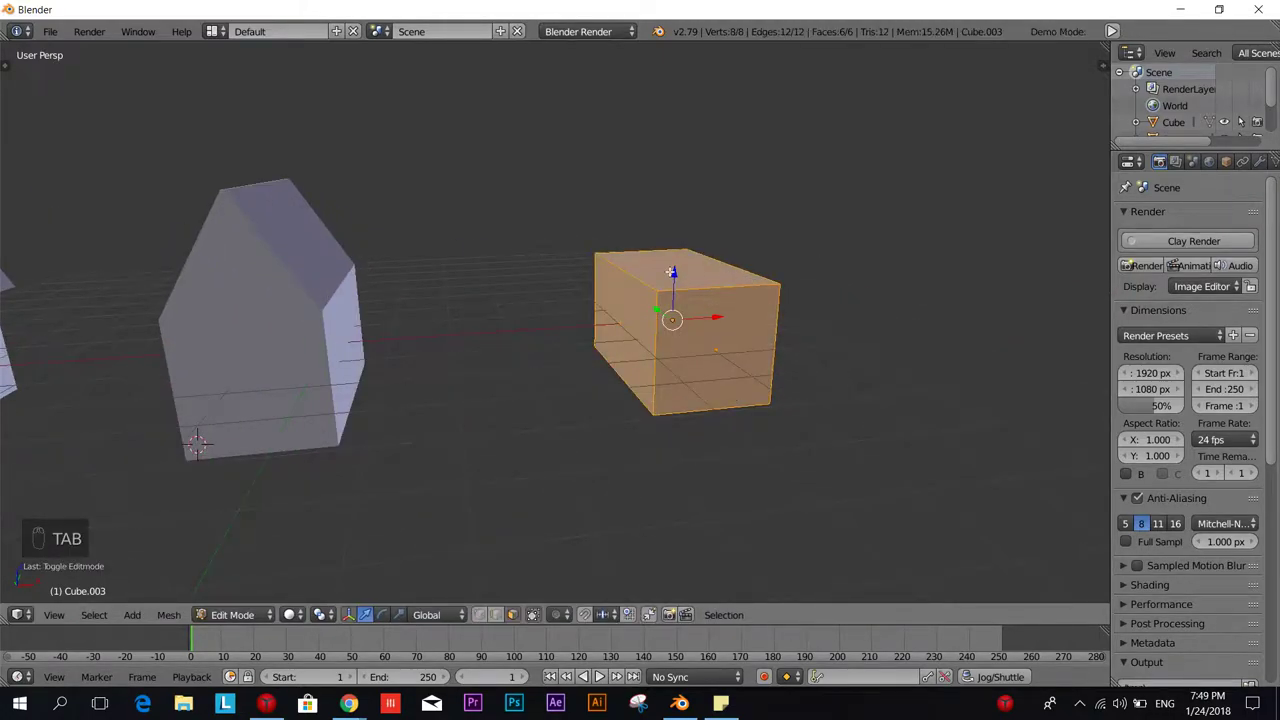
{"action": "right_click", "coordinate": [671, 272]}
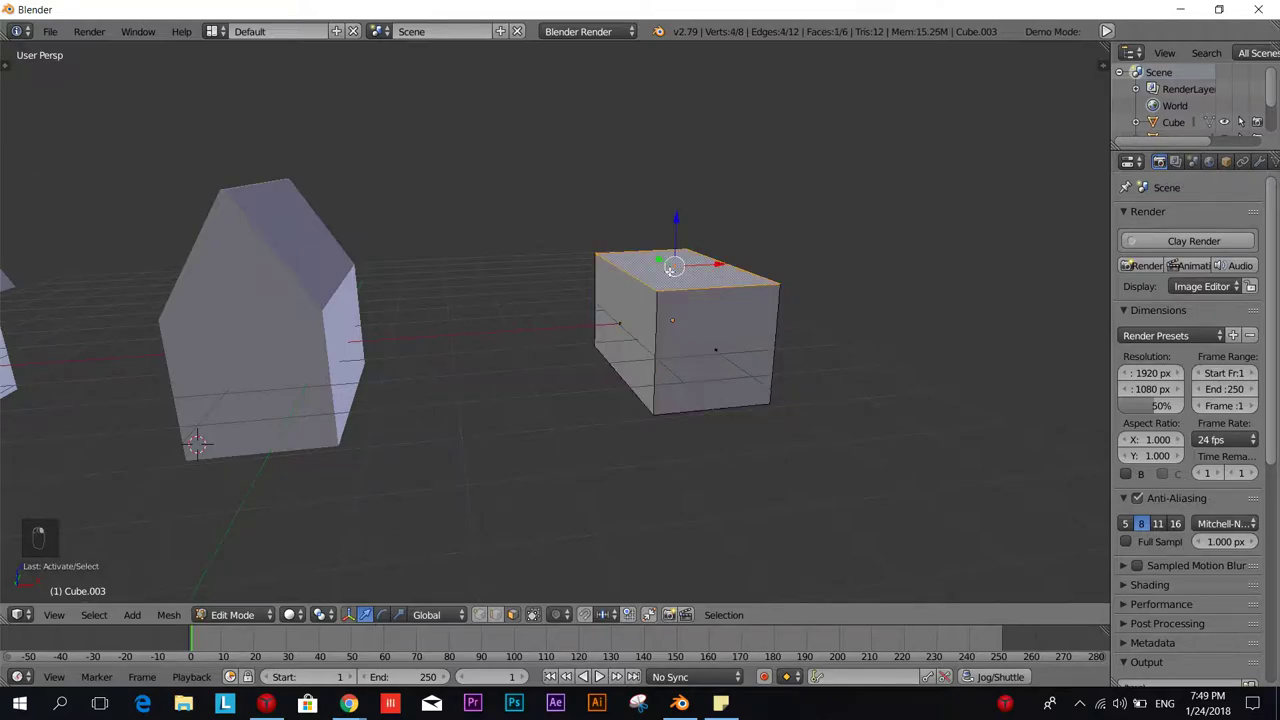
{"action": "middle_click_drag", "start_coordinate": [711, 295], "coordinate": [683, 300]}
{"action": "middle_click_drag", "start_coordinate": [784, 356], "coordinate": [717, 349], "text": "shift"}
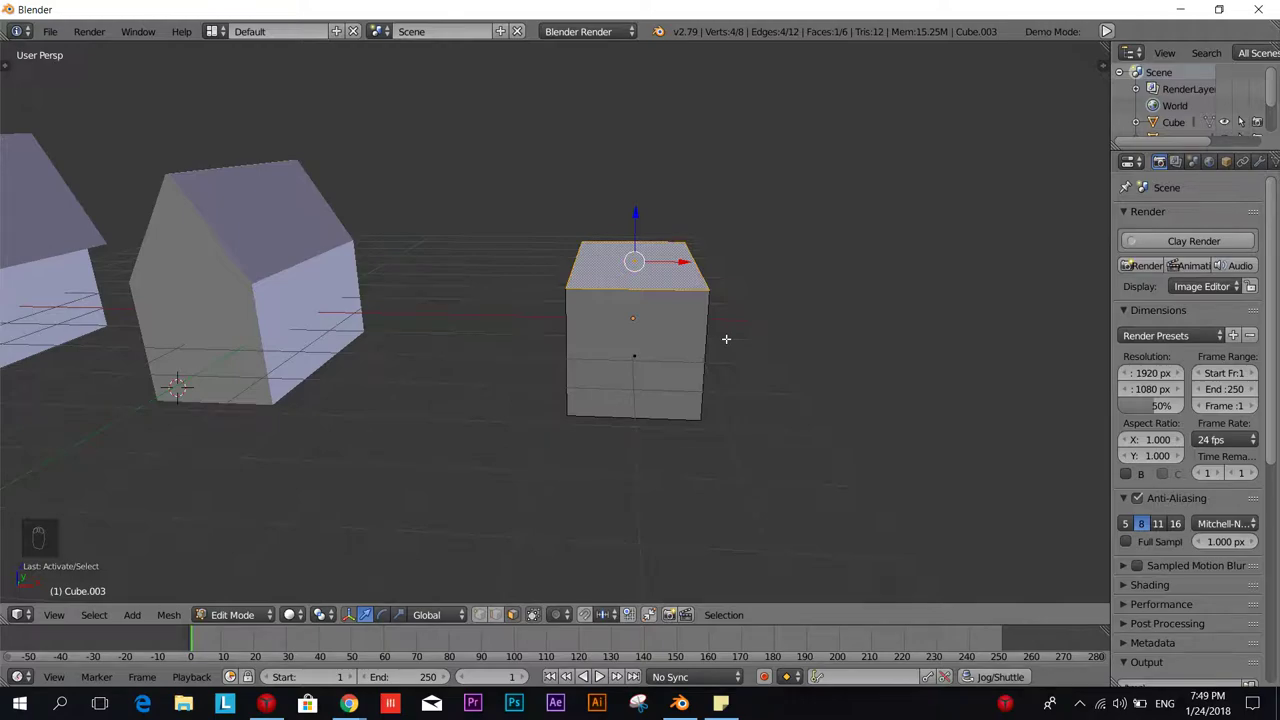
Extrude the top face in place and widen it outward for overhanging eaves.
{"action": "key", "text": "e"}
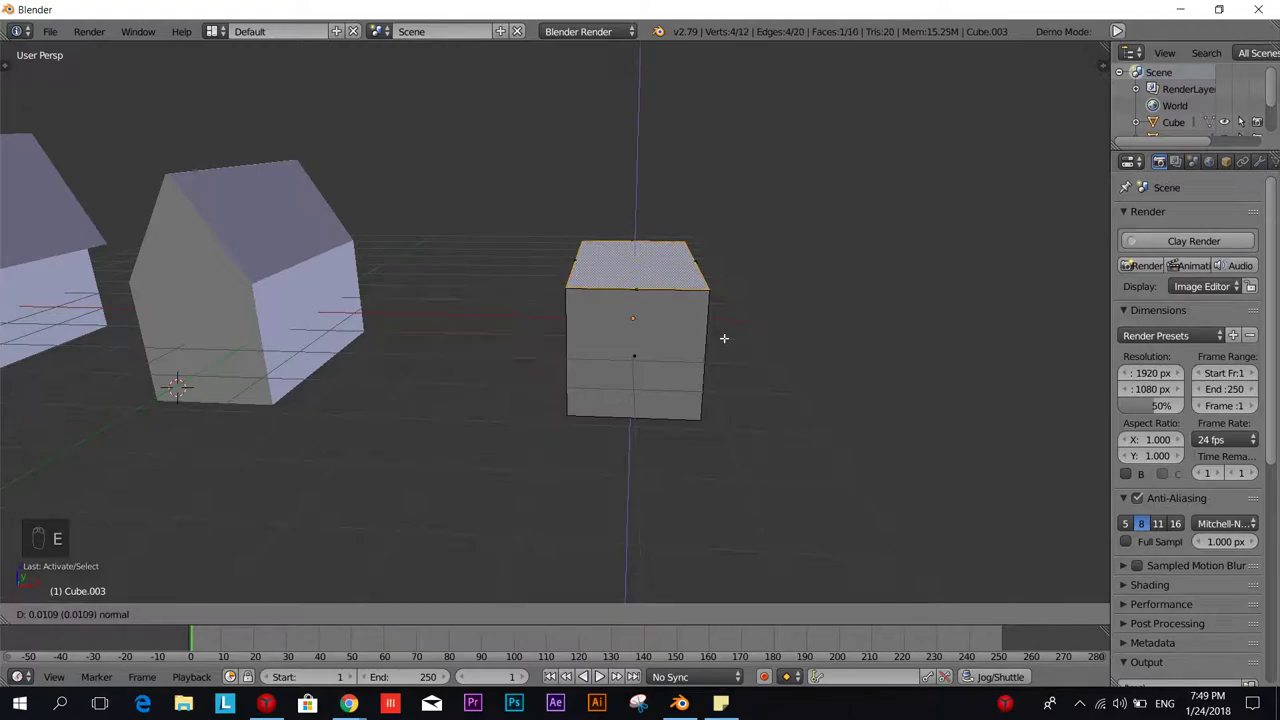
{"action": "key", "text": "s"}
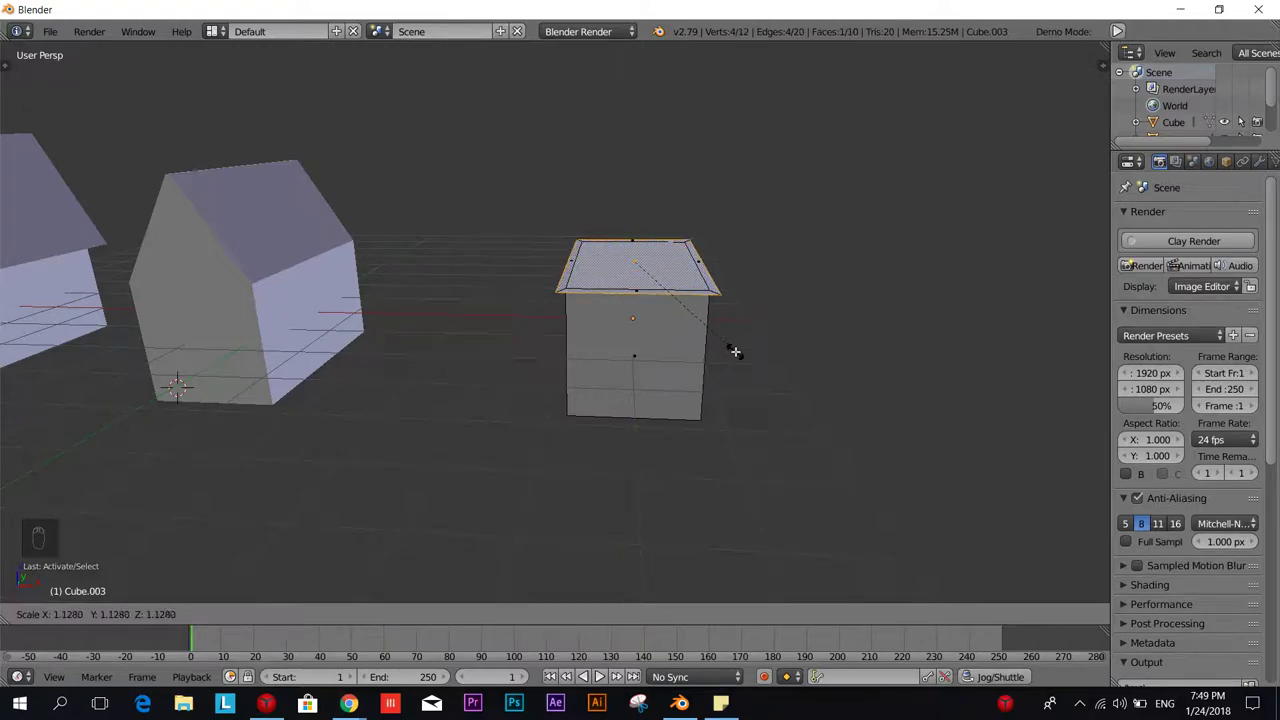
{"action": "left_click", "coordinate": [736, 354]}
{"action": "middle_click_drag", "start_coordinate": [783, 423], "coordinate": [688, 432], "text": "shift"}
{"action": "middle_click_drag", "start_coordinate": [540, 318], "coordinate": [521, 354]}
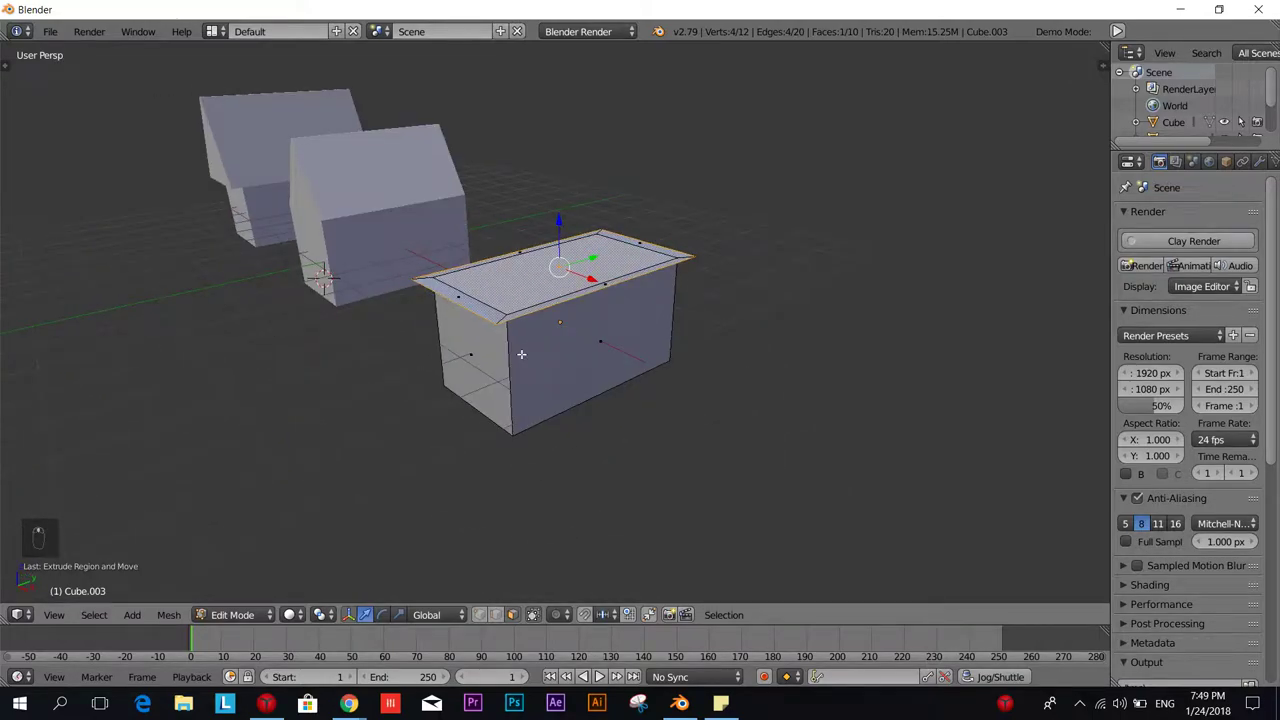
{"action": "scroll", "coordinate": [521, 354], "scroll_direction": "up", "scroll_amount": 4}
Extrude the top upward and collapse it along X into a roof ridge.
{"action": "key", "text": "e"}
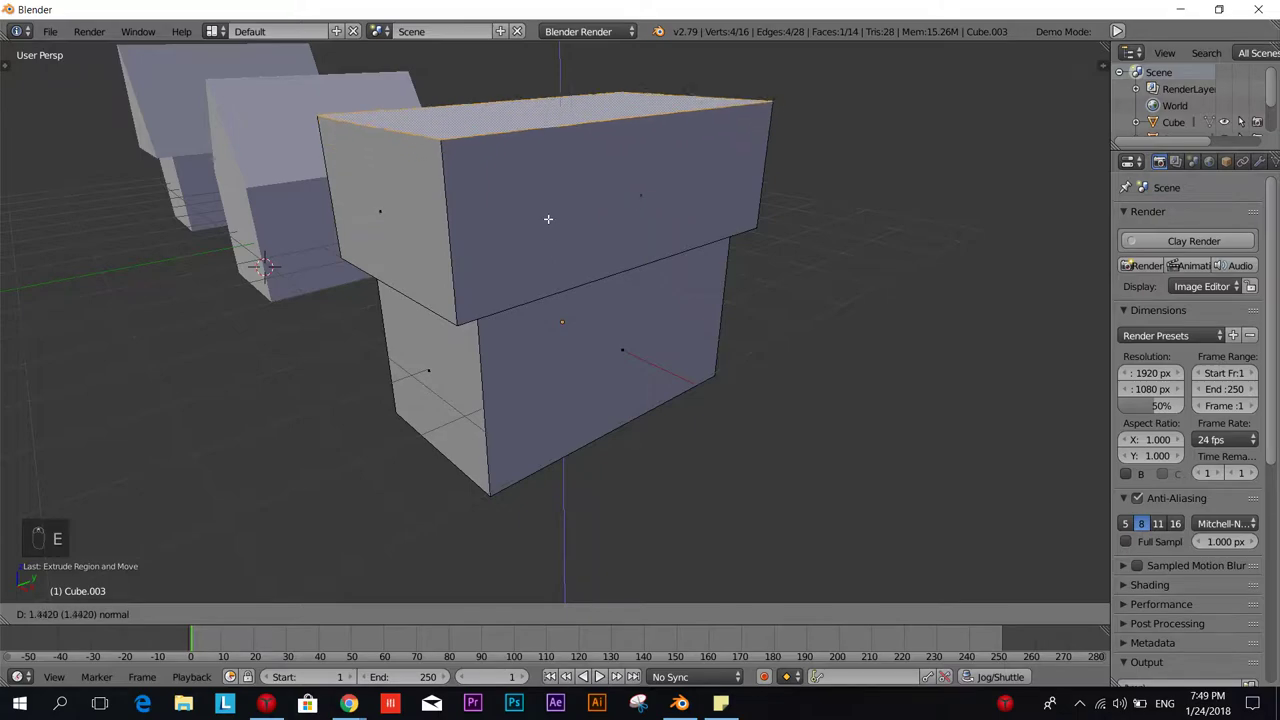
{"action": "left_click", "coordinate": [550, 180]}
{"action": "middle_click_drag", "start_coordinate": [514, 240], "coordinate": [831, 277]}
{"action": "scroll", "coordinate": [538, 305], "scroll_direction": "down", "scroll_amount": 3}
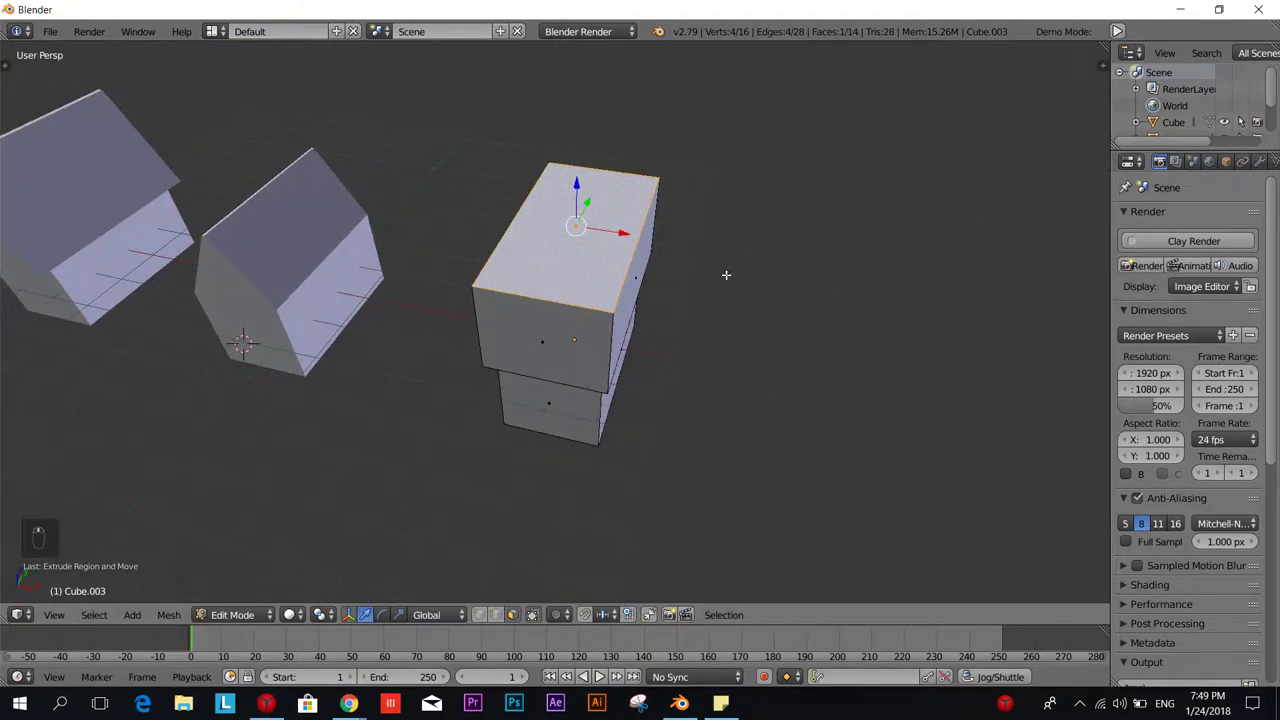
{"action": "key", "text": "s"}
{"action": "key", "text": "x"}
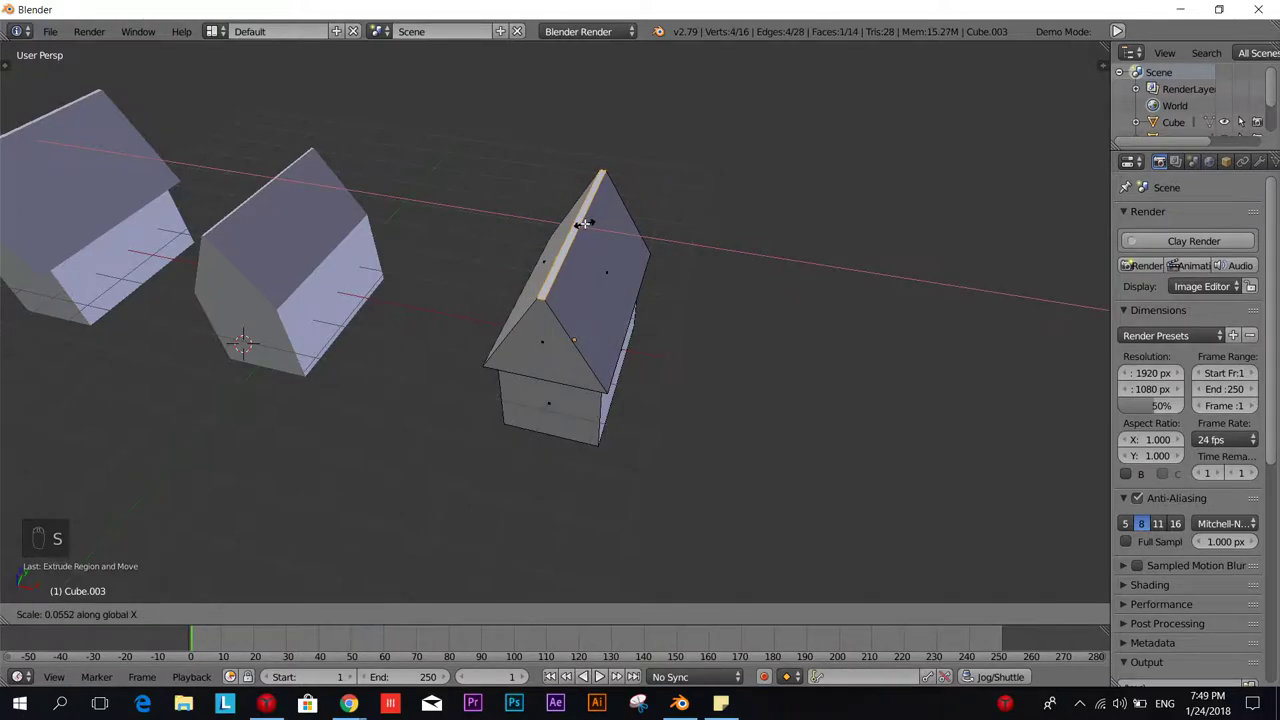
{"action": "left_click", "coordinate": [582, 224]}
{"action": "middle_click_drag", "start_coordinate": [570, 327], "coordinate": [580, 360]}
{"action": "key", "text": "Tab"}
{"action": "left_click", "coordinate": [464, 364]}
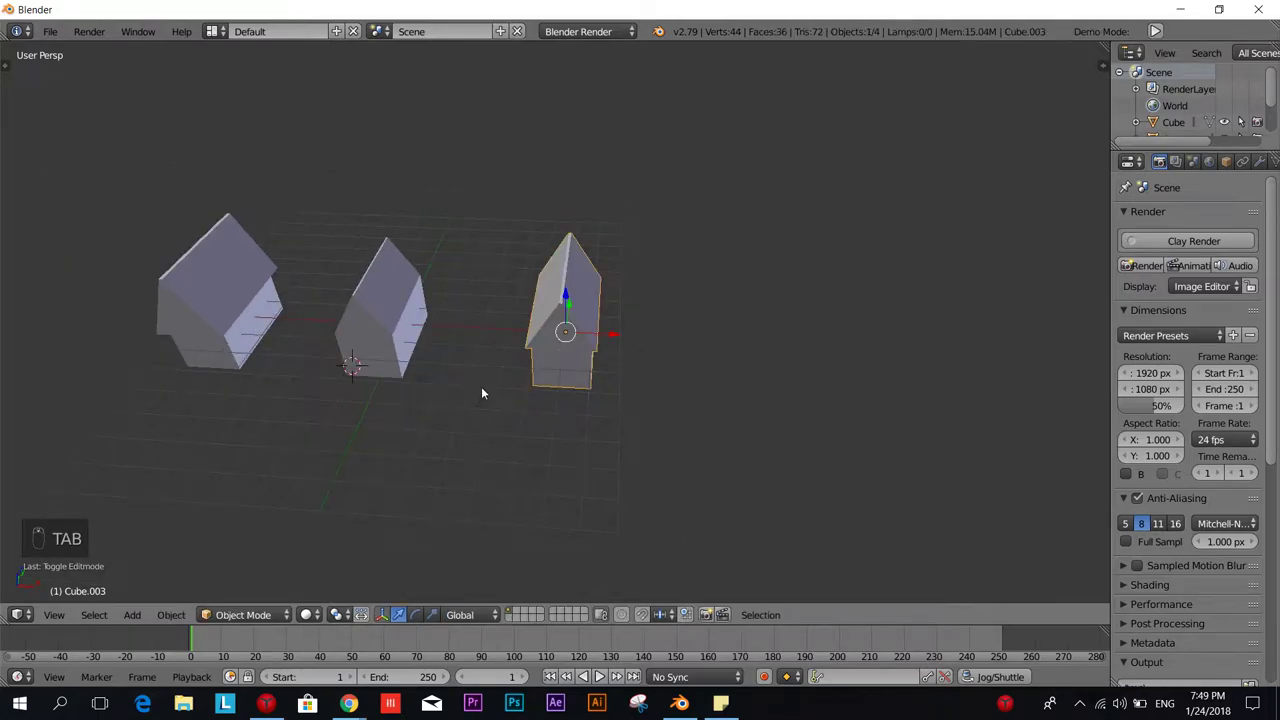
{"action": "middle_click_drag", "start_coordinate": [481, 393], "coordinate": [674, 354]}
{"action": "scroll", "coordinate": [706, 357], "scroll_direction": "up", "scroll_amount": 2}
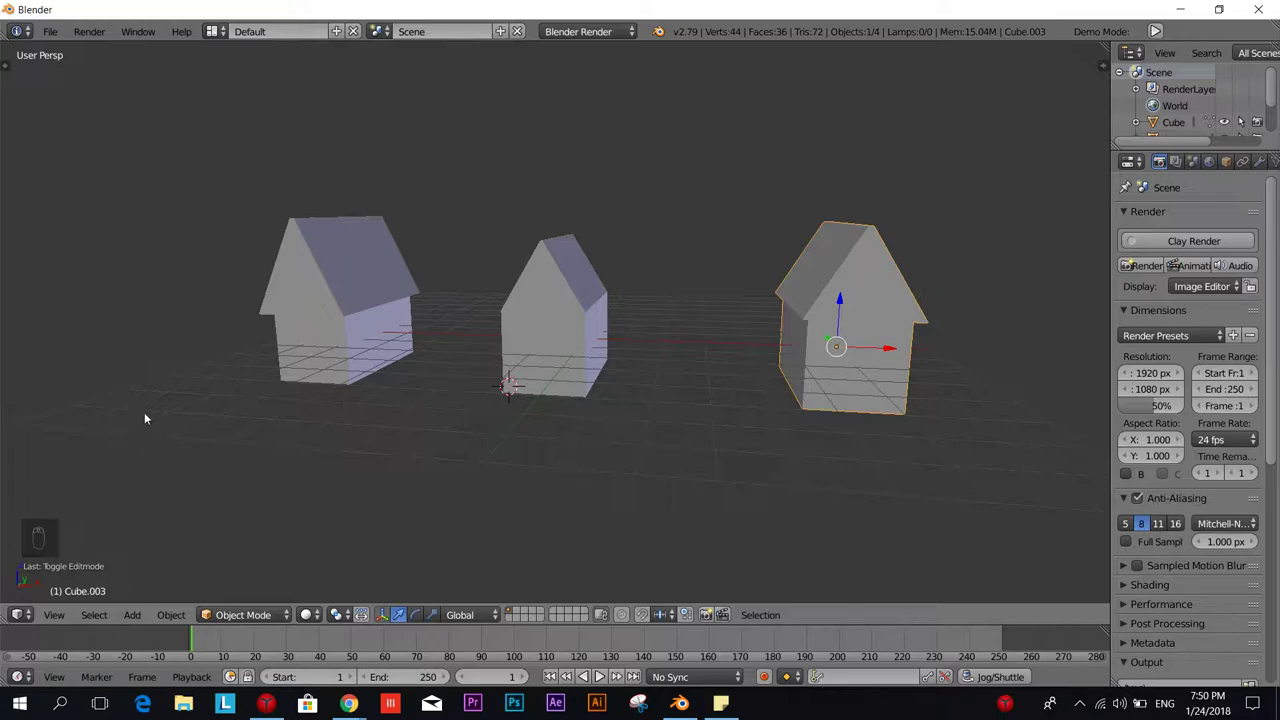
{"action": "right_click", "coordinate": [310, 263]}
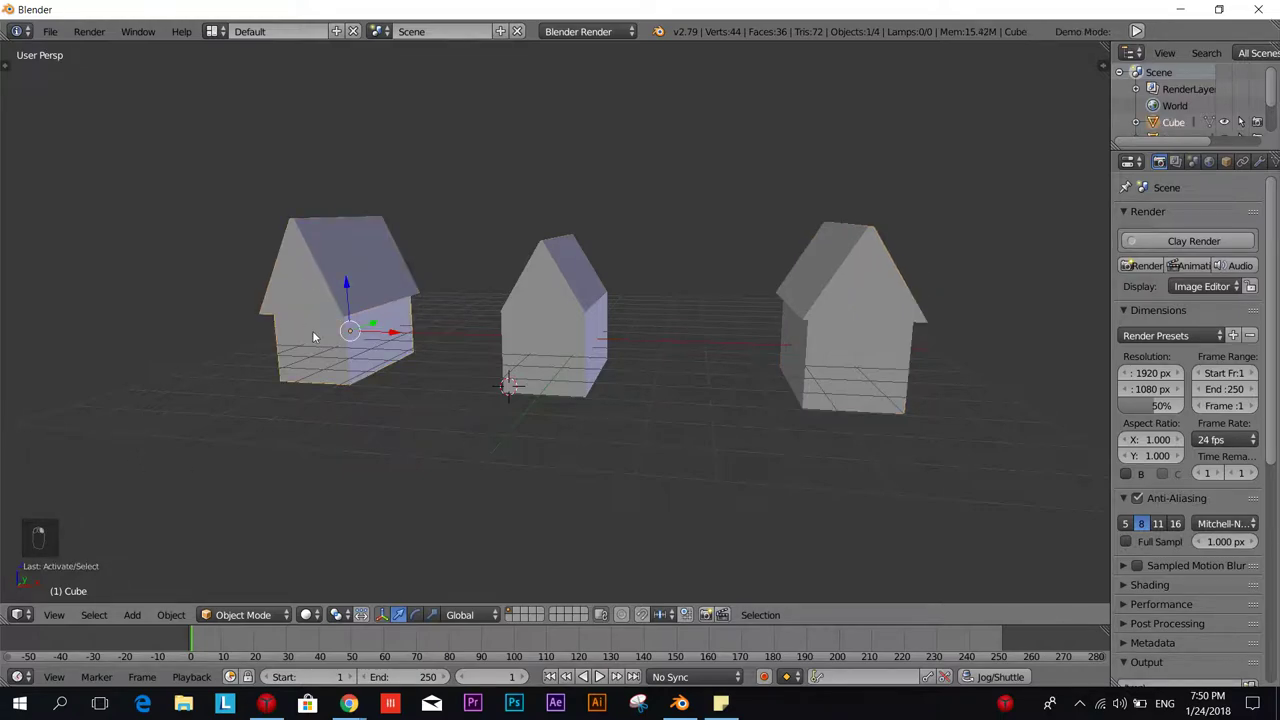
{"action": "right_click", "coordinate": [880, 310]}
{"action": "key", "text": "s"}
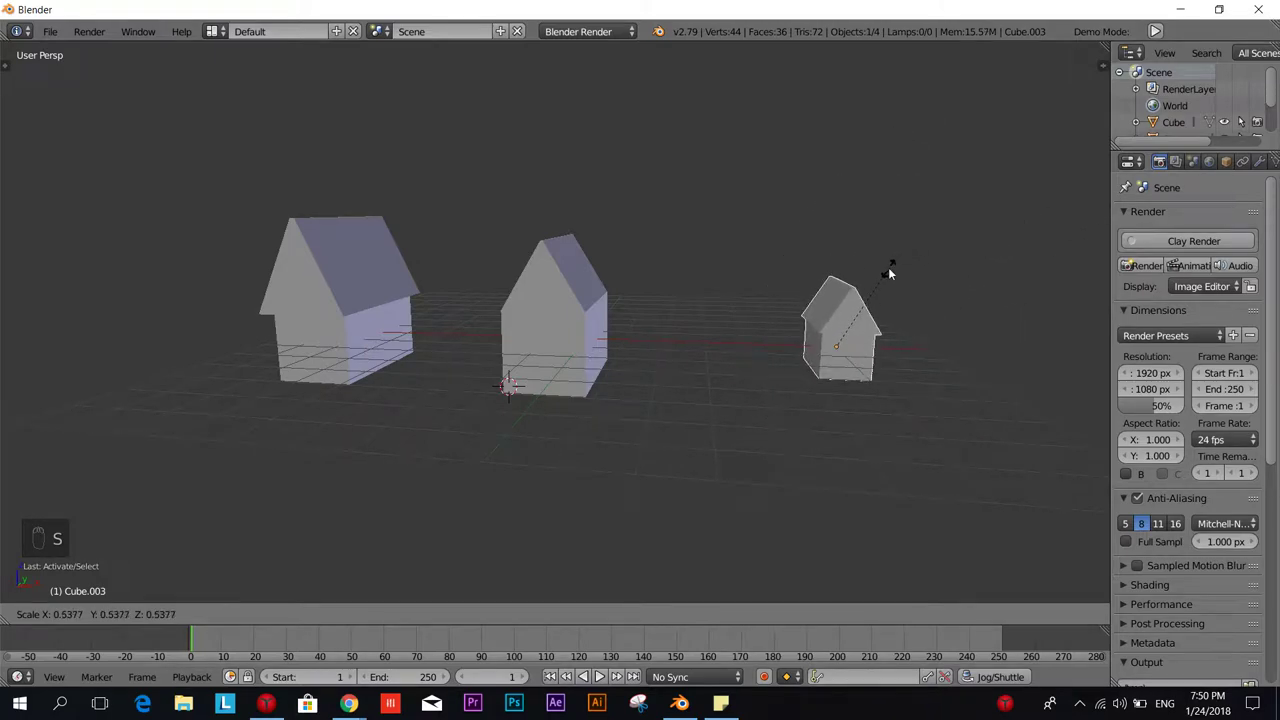
{"action": "right_click", "coordinate": [1020, 246]}
{"action": "middle_click_drag", "start_coordinate": [330, 285], "coordinate": [327, 336]}
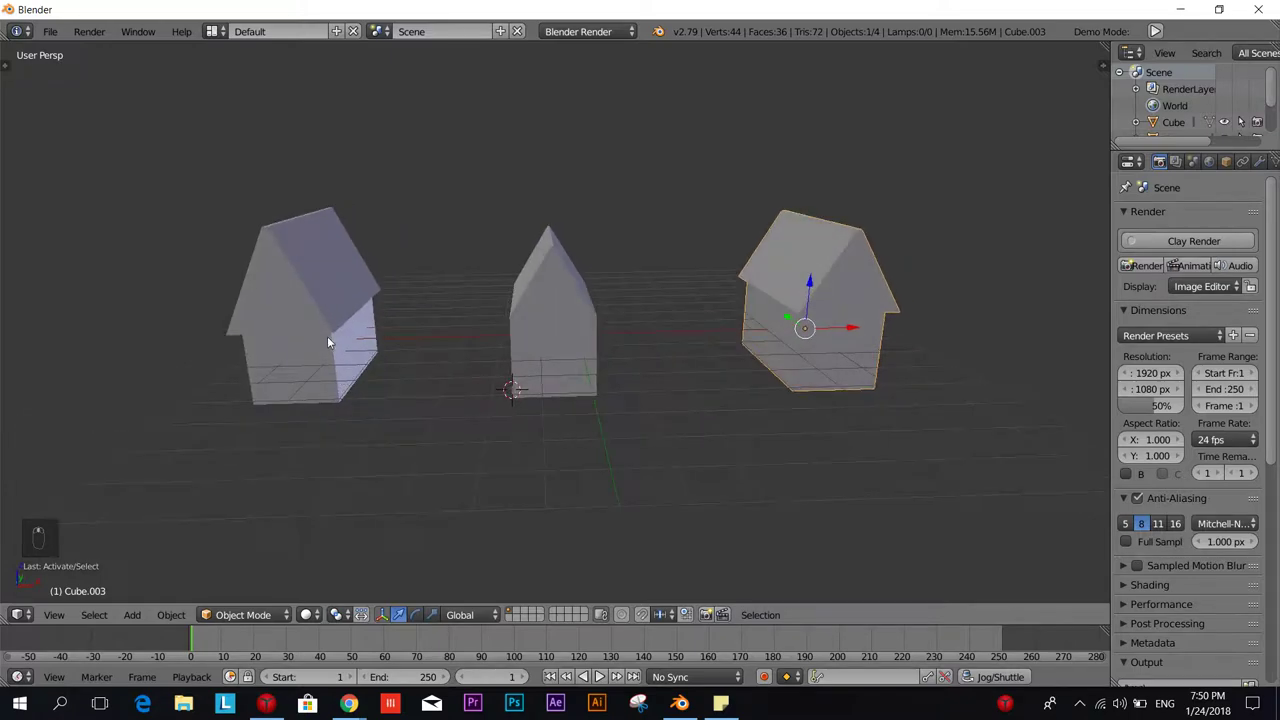
{"action": "right_click", "coordinate": [325, 340]}
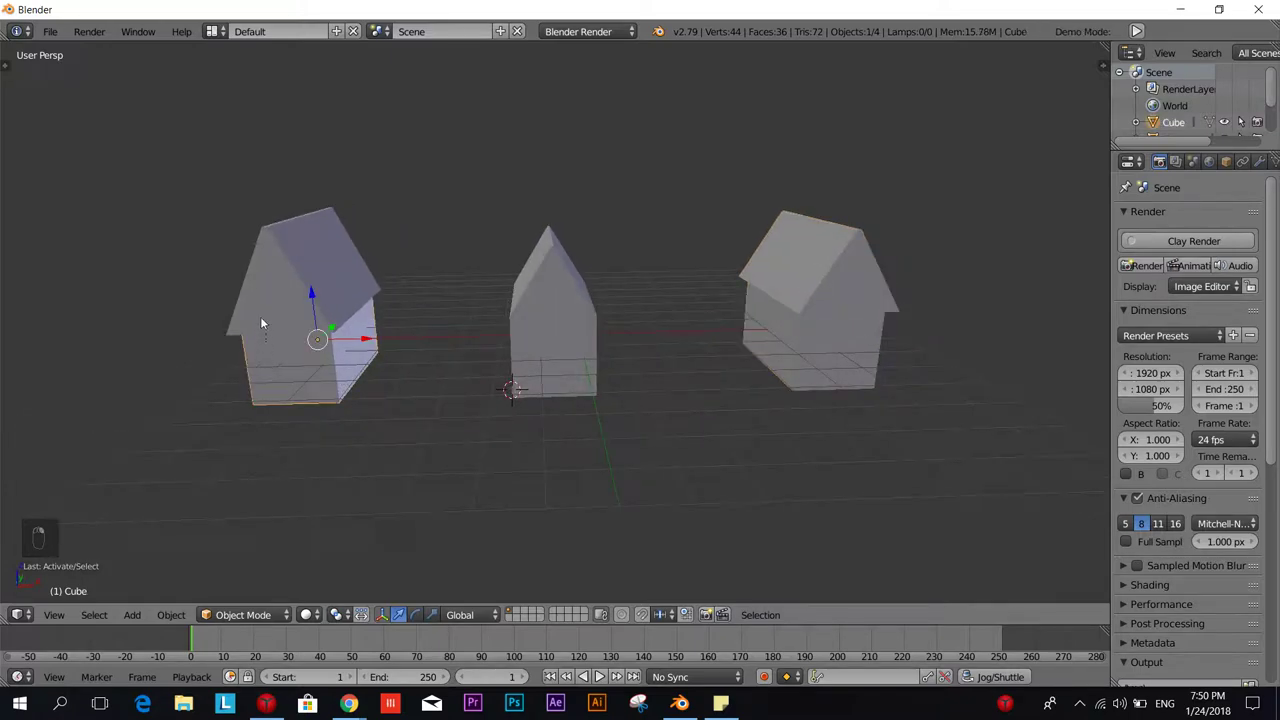
{"action": "left_click", "coordinate": [271, 279], "text": "shift"}
{"action": "key", "text": "s"}
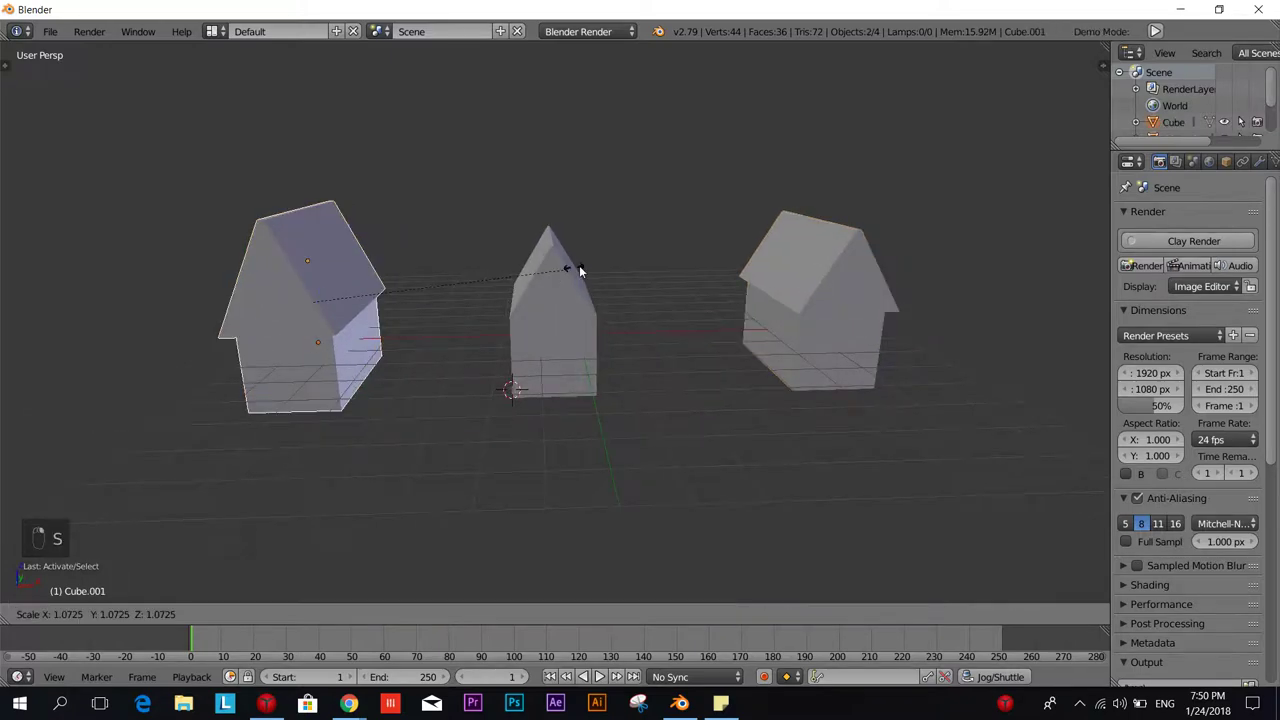
{"action": "right_click", "coordinate": [704, 232]}
{"action": "right_click", "coordinate": [277, 357]}
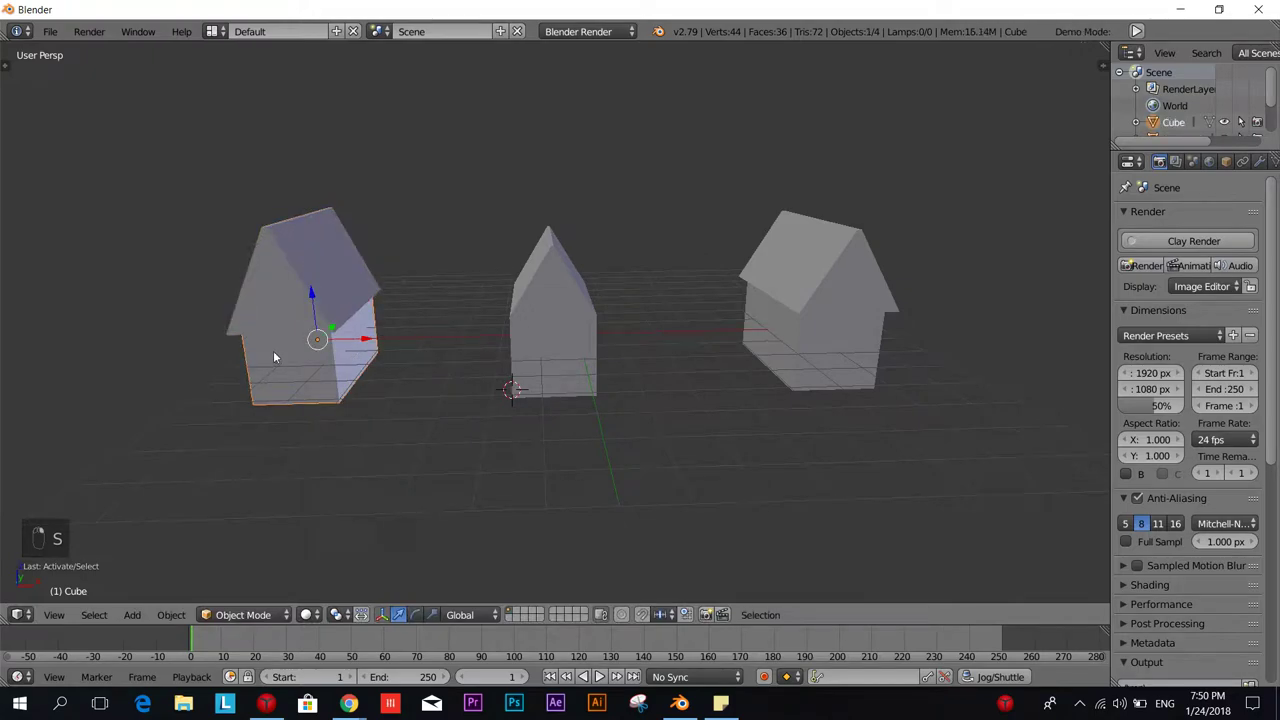
{"action": "key", "text": "s"}
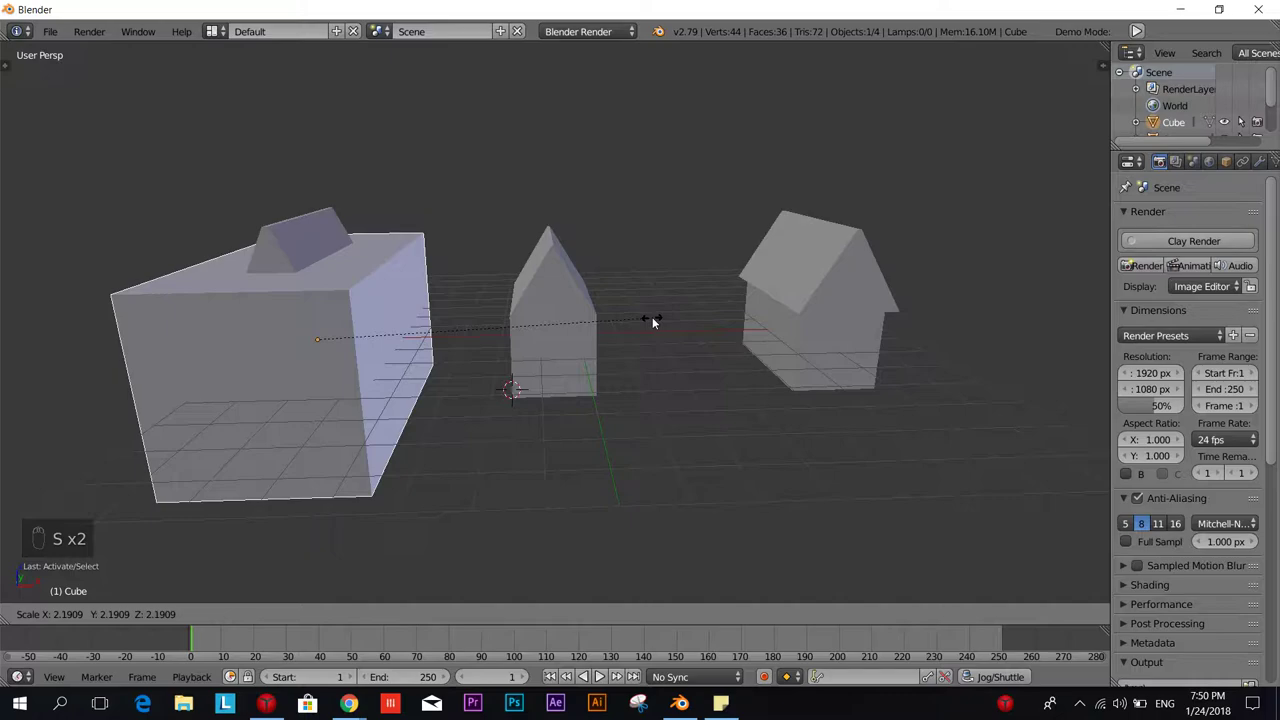
{"action": "right_click", "coordinate": [652, 317]}
{"action": "middle_click_drag", "start_coordinate": [408, 377], "coordinate": [612, 397]}
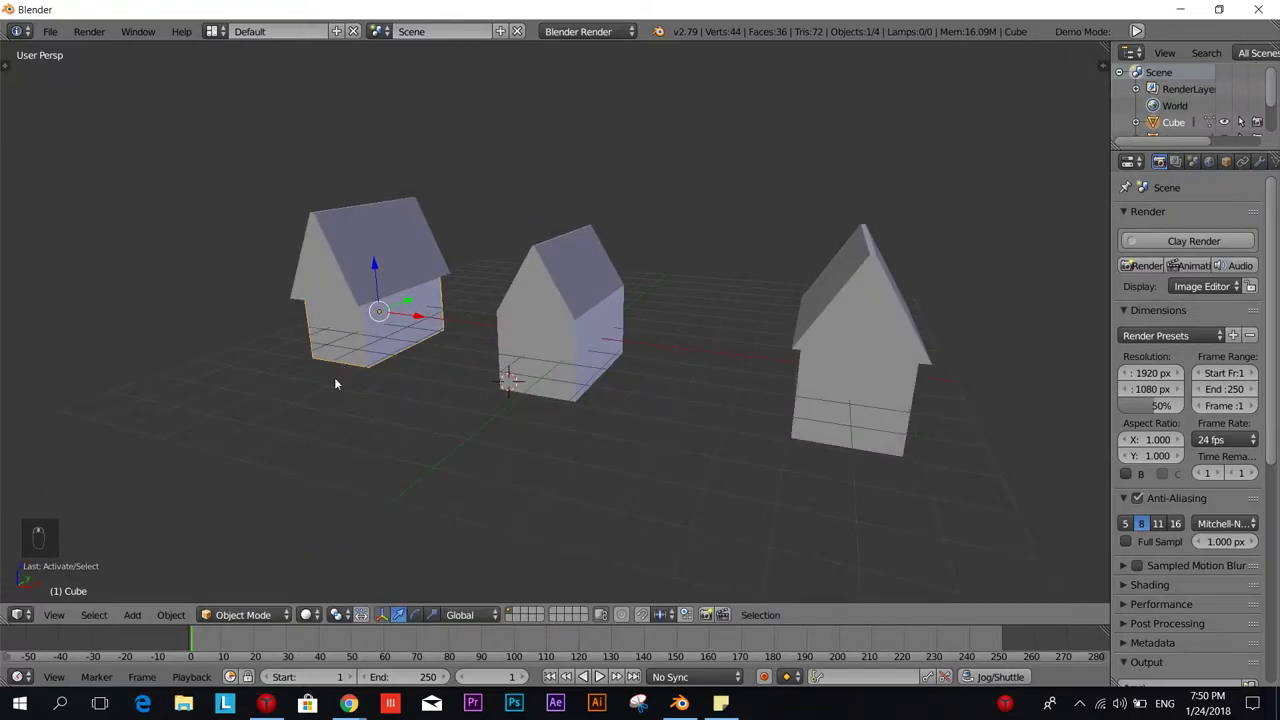
Add the left house's roof to the selection and join it with the base using Ctrl+J.
{"action": "middle_click_drag", "start_coordinate": [335, 383], "coordinate": [450, 400]}
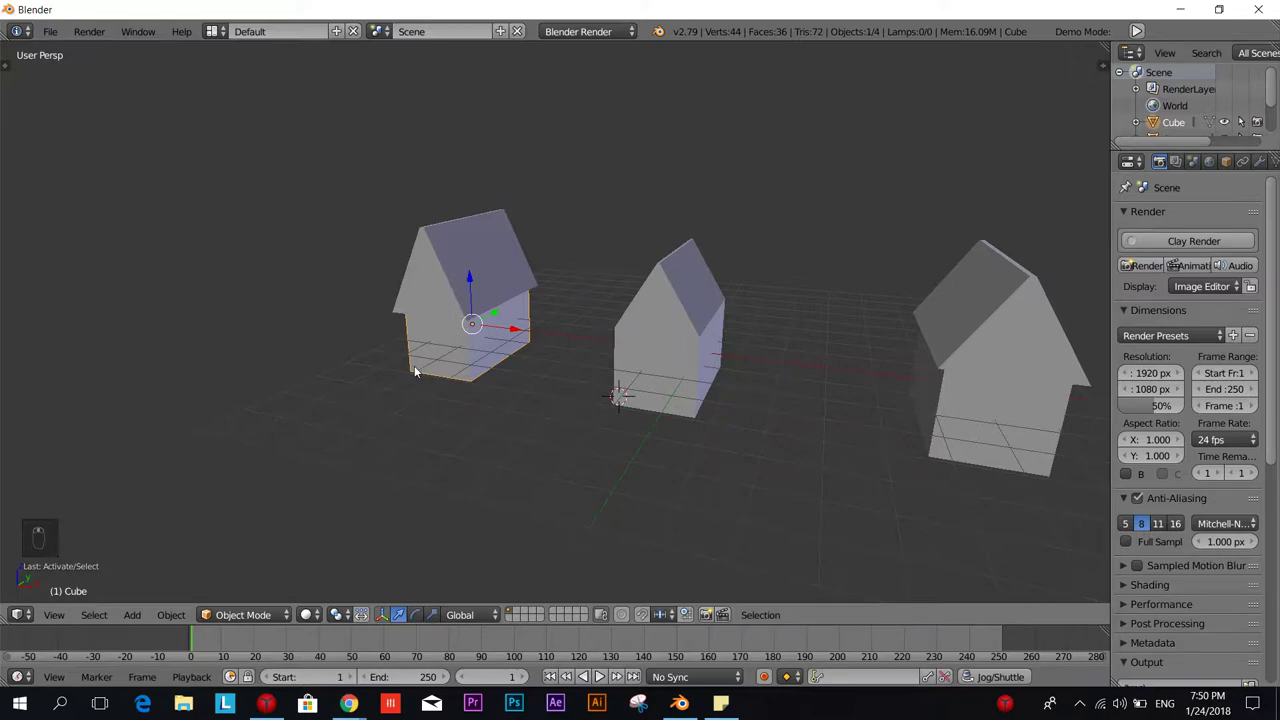
{"action": "scroll", "coordinate": [416, 371], "scroll_direction": "up", "scroll_amount": 2}
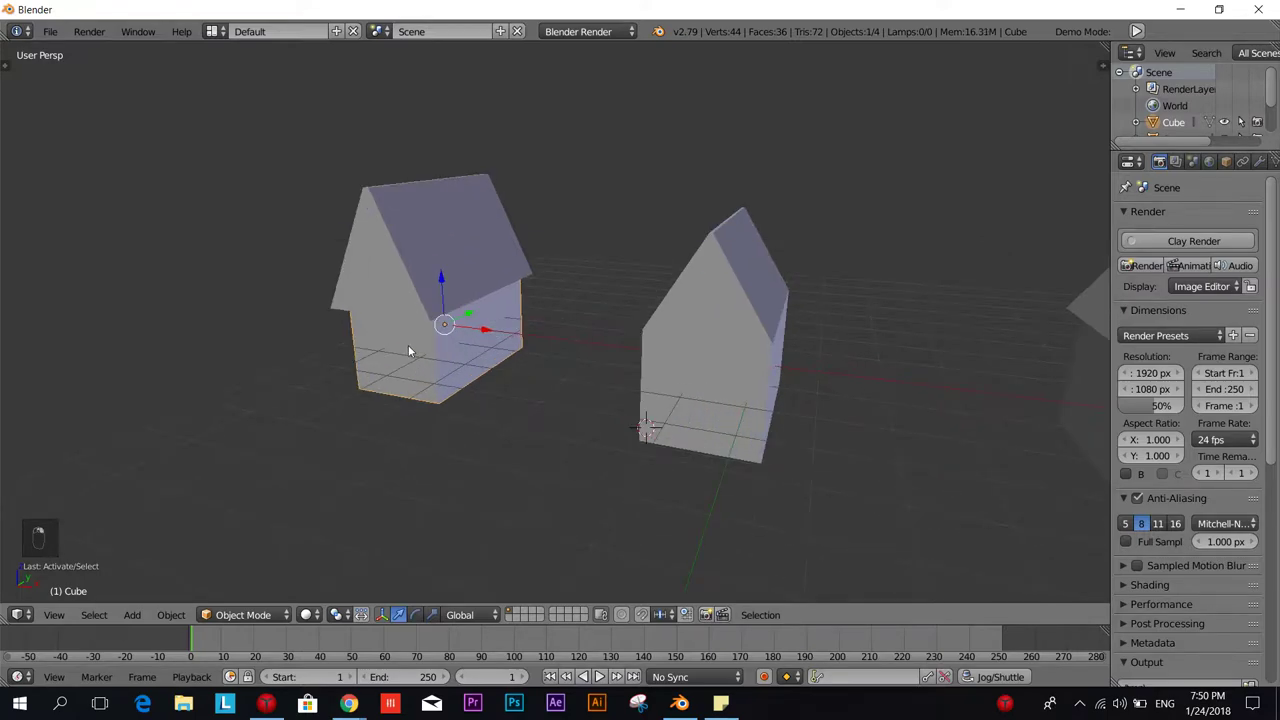
{"action": "right_click", "coordinate": [380, 284], "text": "shift"}
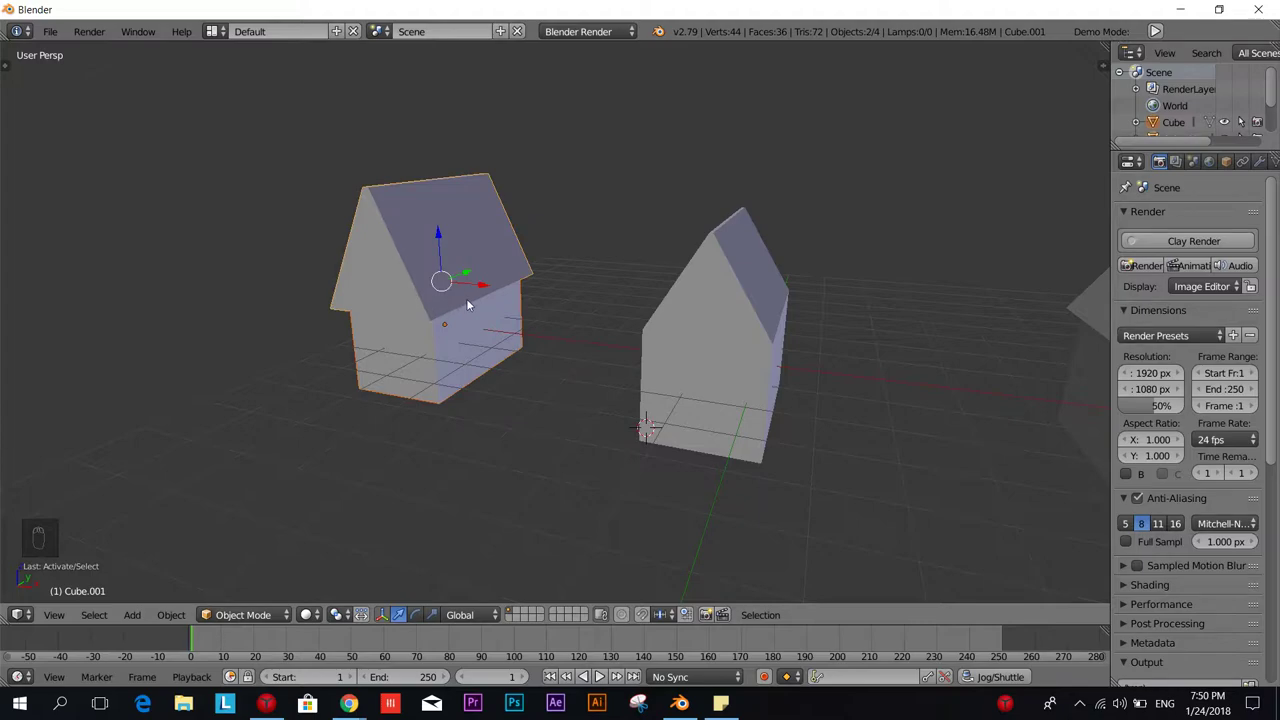
{"action": "key", "text": "ctrl+j"}
Check the joined house in Edit Mode, cancel a trial move, and return to Object Mode.
{"action": "scroll", "coordinate": [392, 267], "scroll_direction": "down", "scroll_amount": 4}
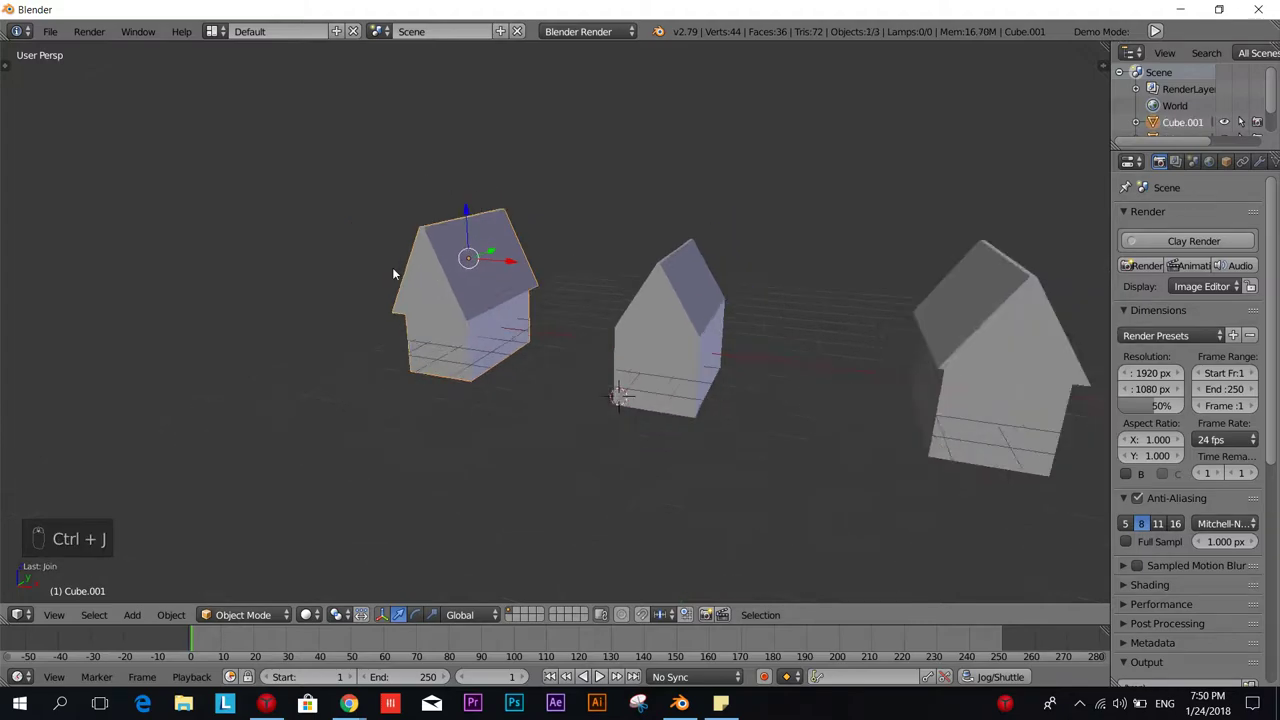
{"action": "middle_click_drag", "start_coordinate": [529, 273], "coordinate": [566, 297]}
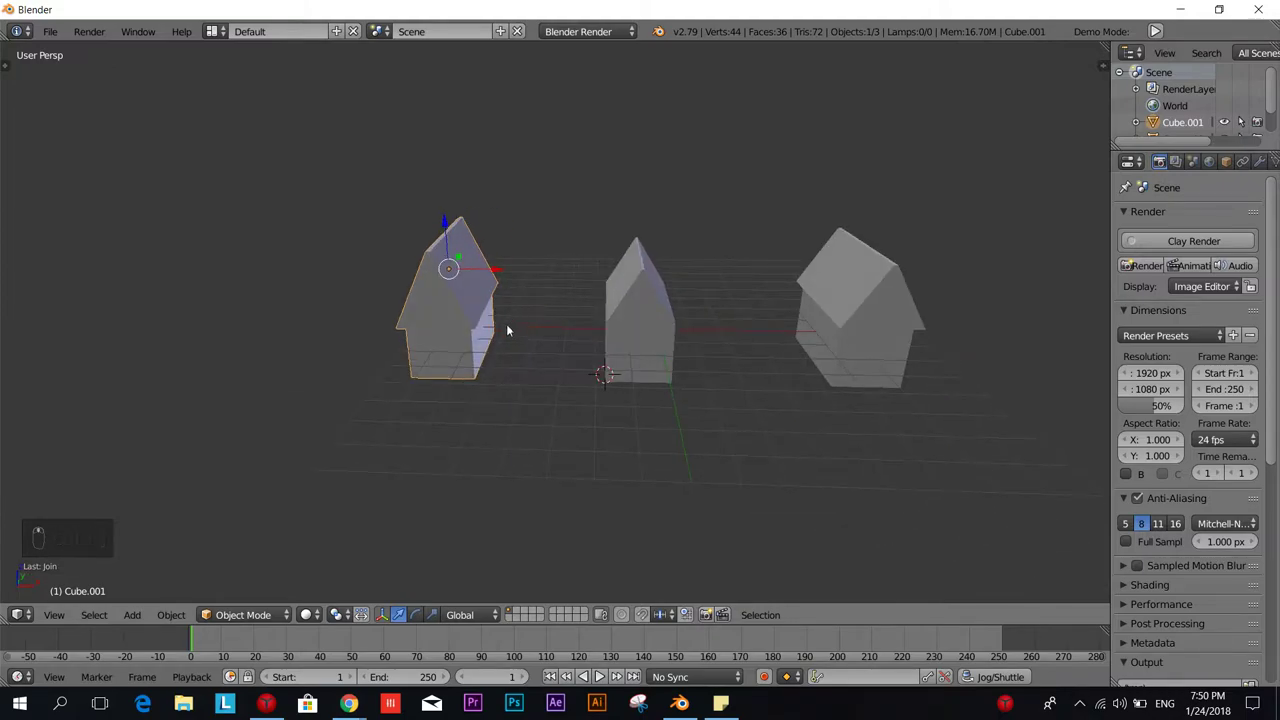
{"action": "key", "text": "Tab"}
{"action": "left_click", "coordinate": [608, 369]}
{"action": "middle_click_drag", "start_coordinate": [608, 369], "coordinate": [469, 329]}
{"action": "key", "text": "g"}
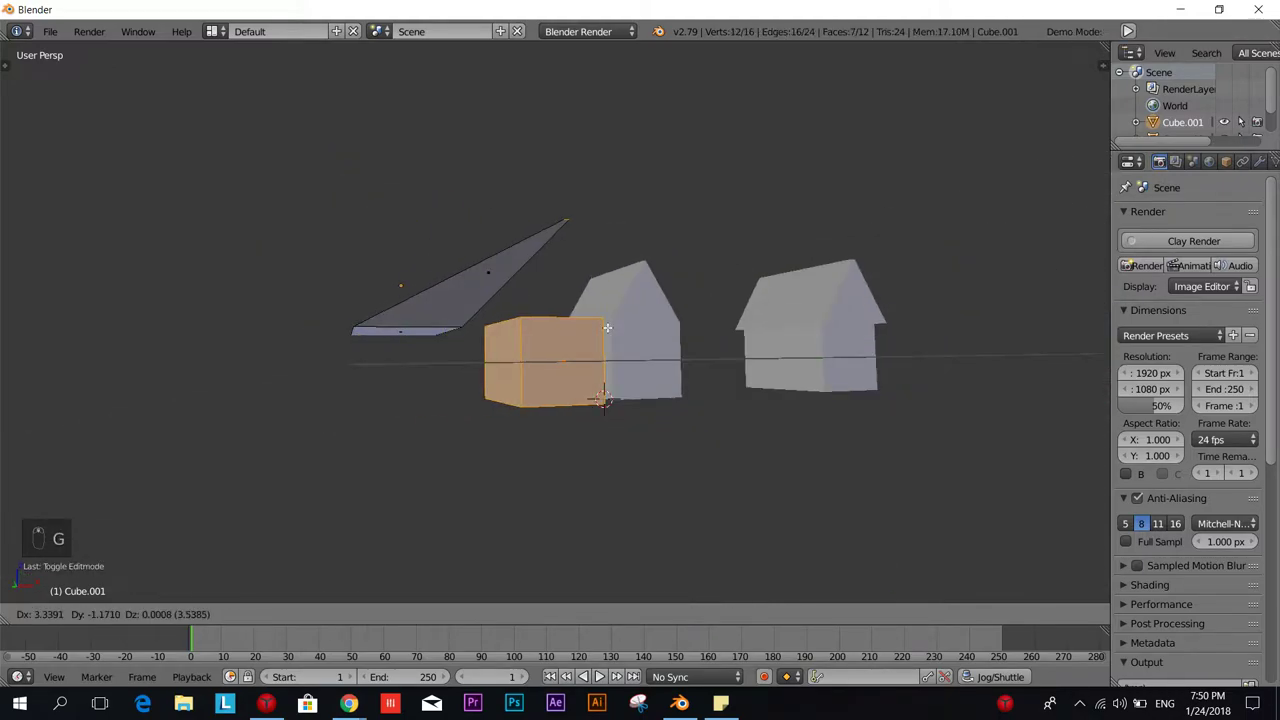
{"action": "right_click", "coordinate": [511, 337]}
{"action": "key", "text": "Tab"}
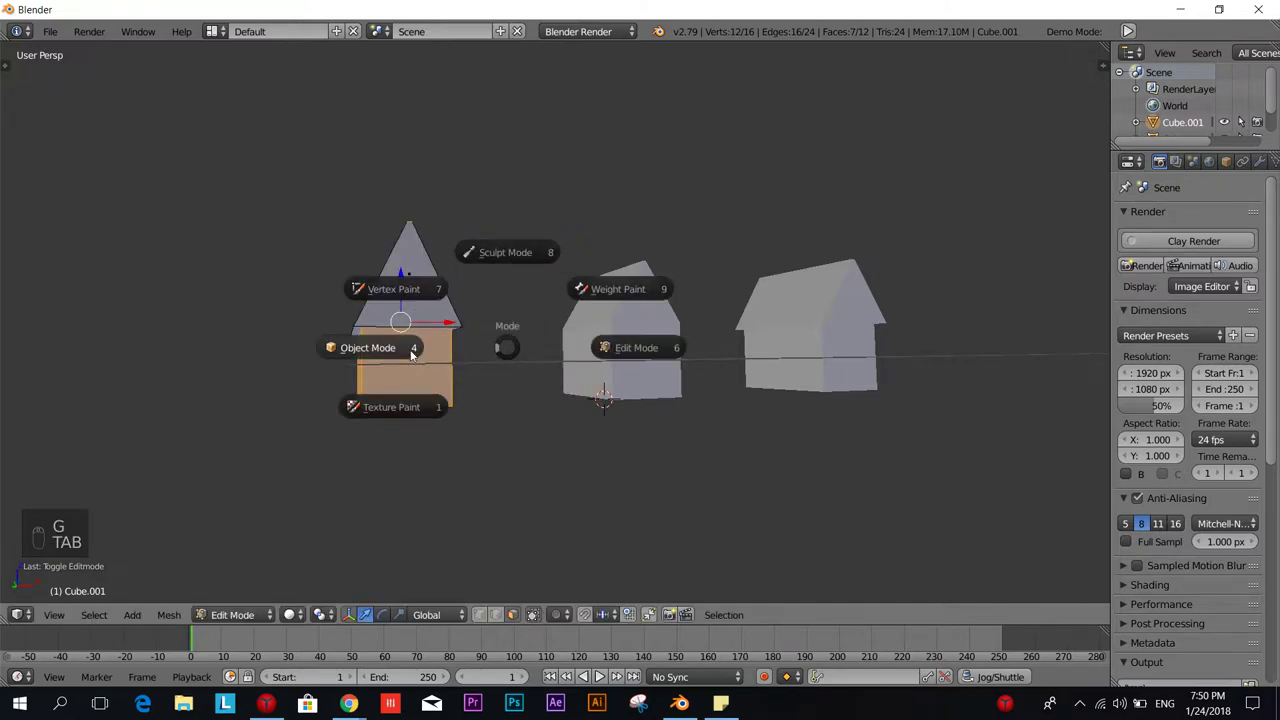
{"action": "left_click", "coordinate": [409, 349]}
{"action": "middle_click_drag", "start_coordinate": [558, 364], "coordinate": [740, 464]}
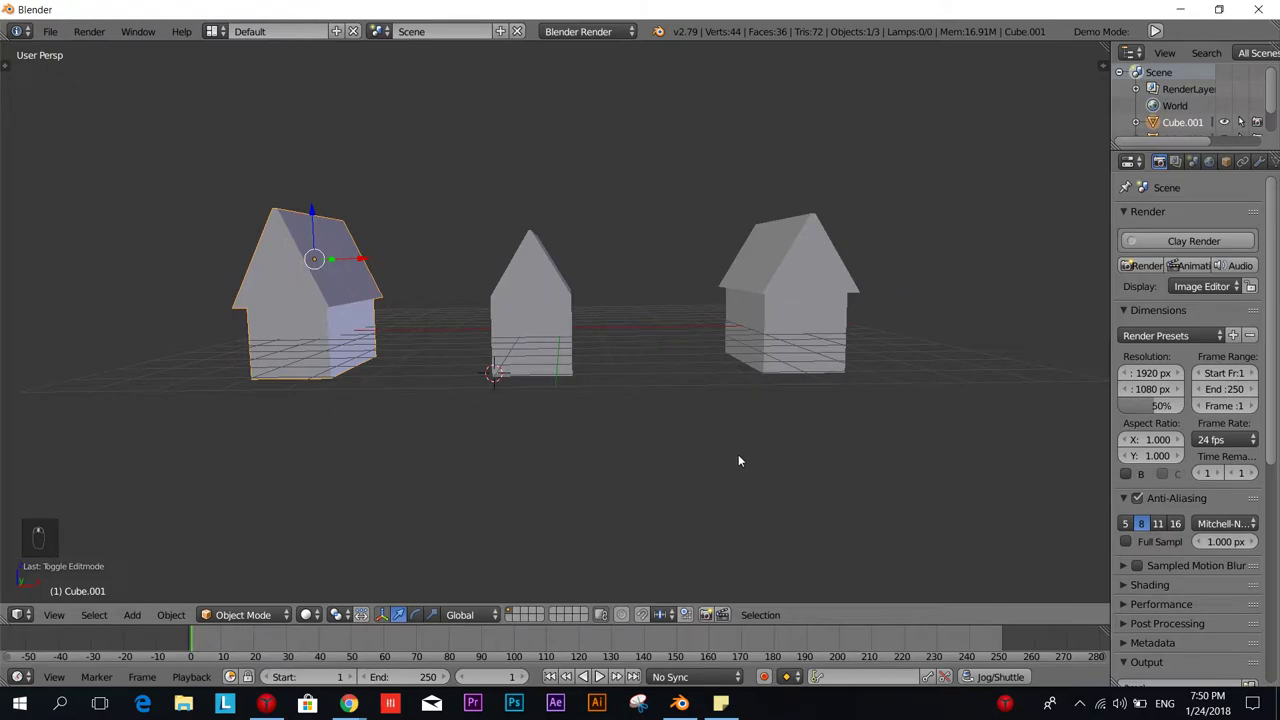